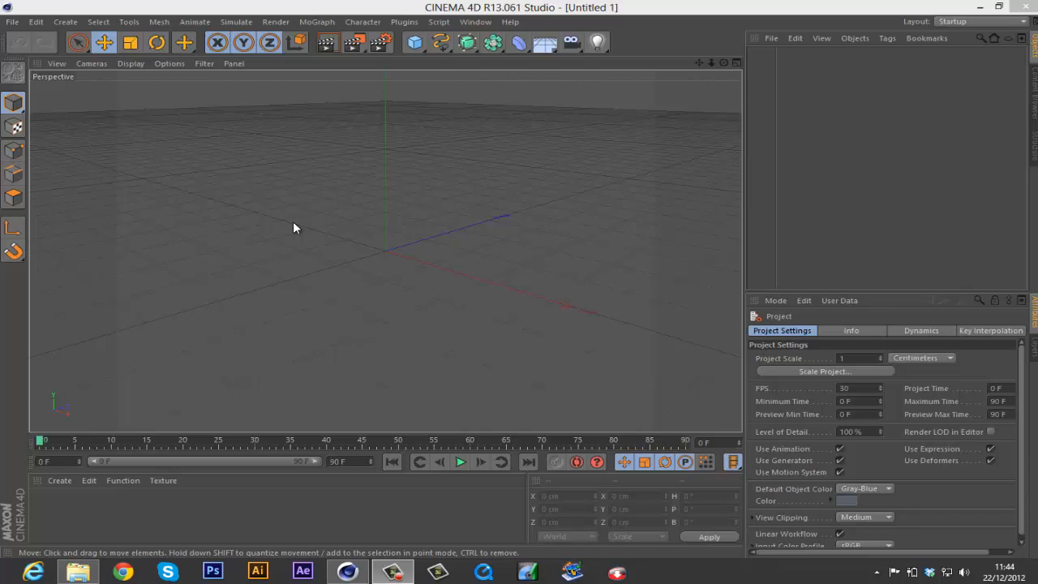
Import the Nutz-Graffiti-c4d Illustrator file from the MyArtWork folder at scale 1 centimeter with connected splines
{"action": "left_click", "coordinate": [13, 23]}
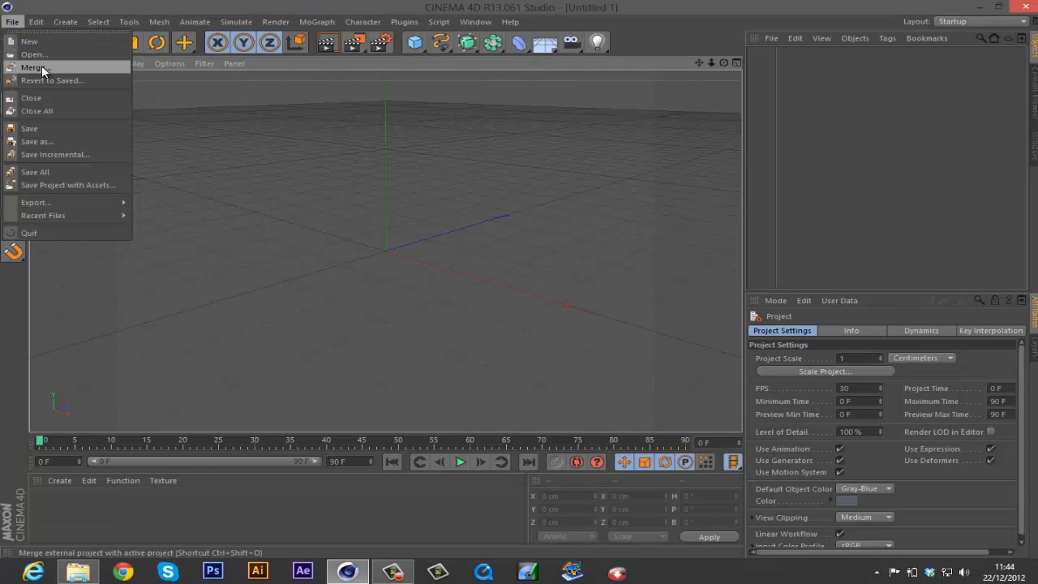
{"action": "left_click", "coordinate": [314, 198]}
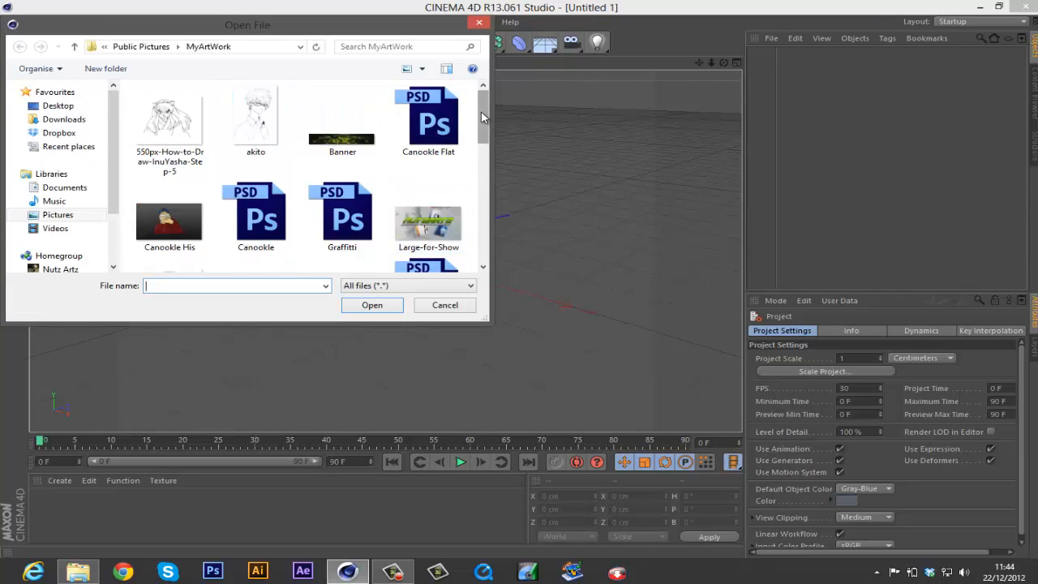
{"action": "left_click_drag", "start_coordinate": [481, 117], "coordinate": [479, 193]}
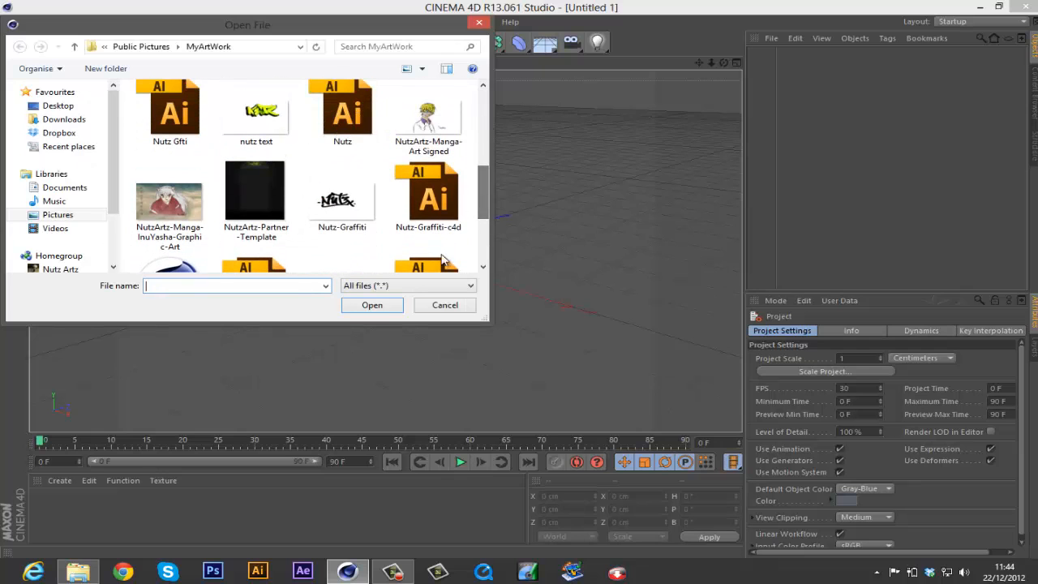
{"action": "left_click", "coordinate": [439, 219]}
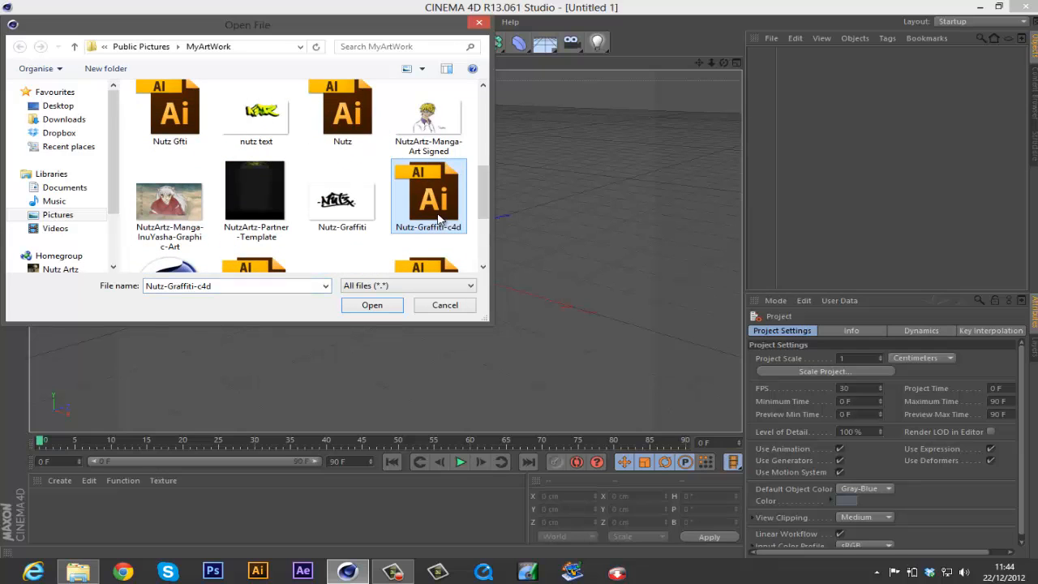
{"action": "left_click", "coordinate": [371, 309]}
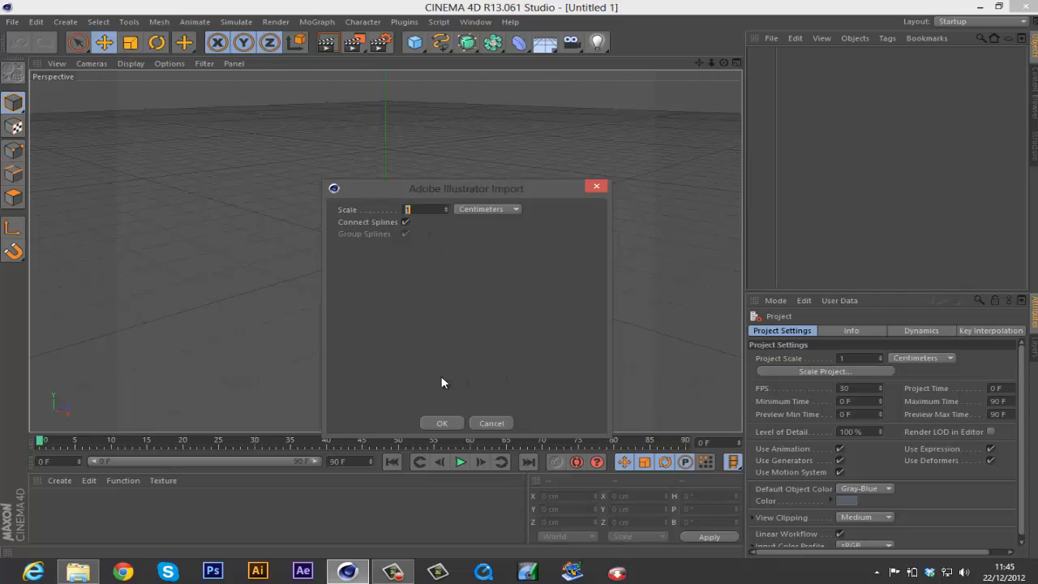
{"action": "left_click", "coordinate": [445, 423]}
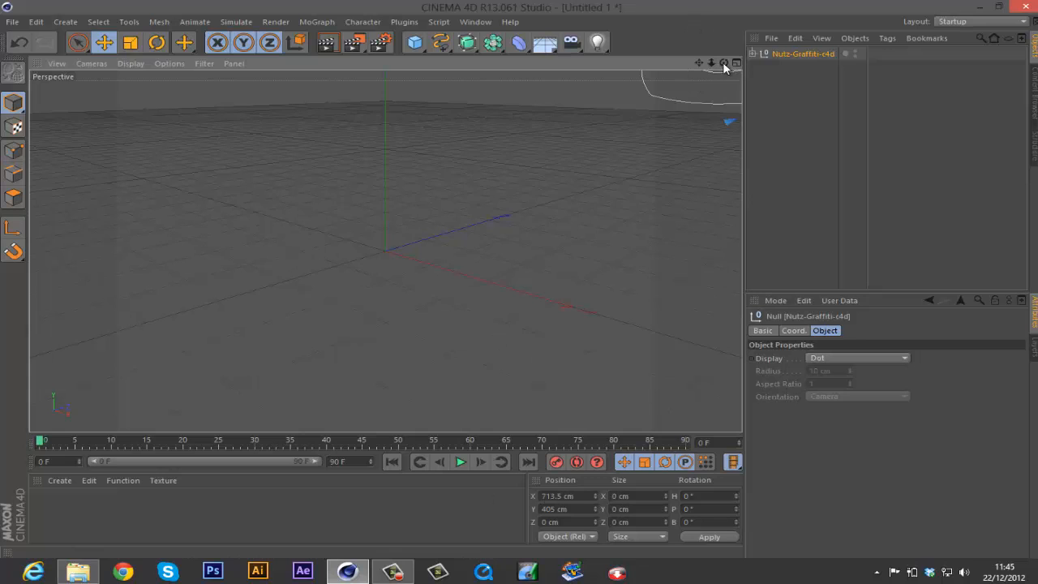
Move the imported graffiti group to the middle of the scene, at about X -11 cm and Y 79 cm
{"action": "mouse_move", "coordinate": [724, 65]}
{"action": "left_mouse_down"}
{"action": "mouse_move", "coordinate": [511, 280]}
{"action": "mouse_move", "coordinate": [528, 276]}
{"action": "mouse_move", "coordinate": [523, 285]}
{"action": "left_mouse_up"}
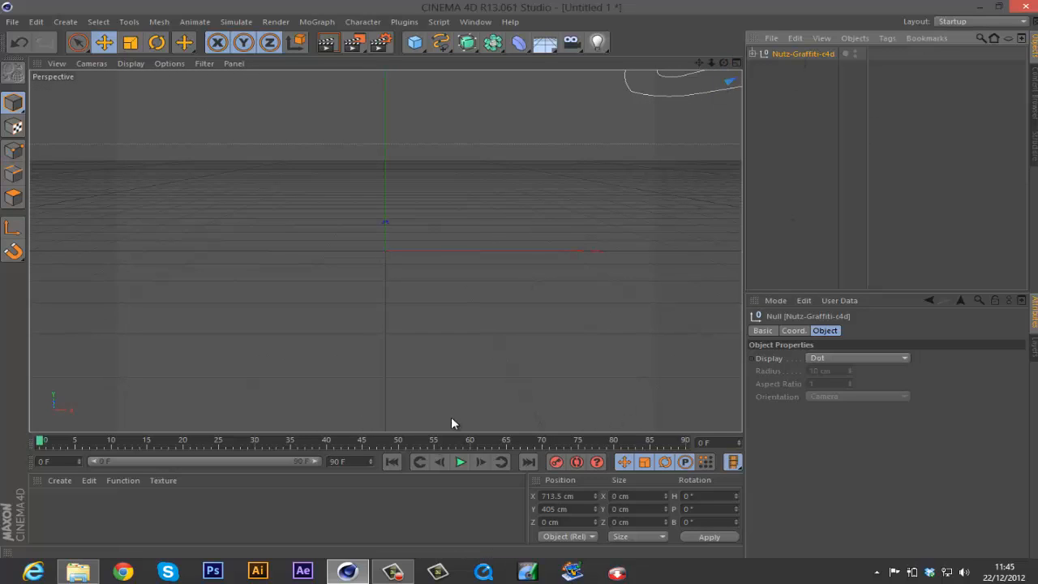
{"action": "left_click_drag", "start_coordinate": [710, 64], "coordinate": [524, 281]}
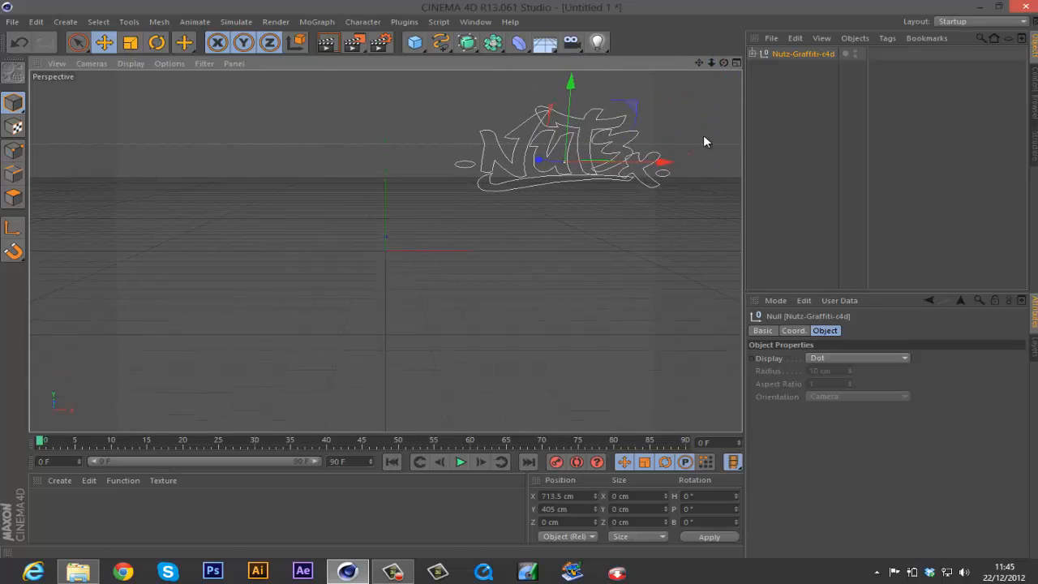
{"action": "left_click_drag", "start_coordinate": [659, 163], "coordinate": [478, 185]}
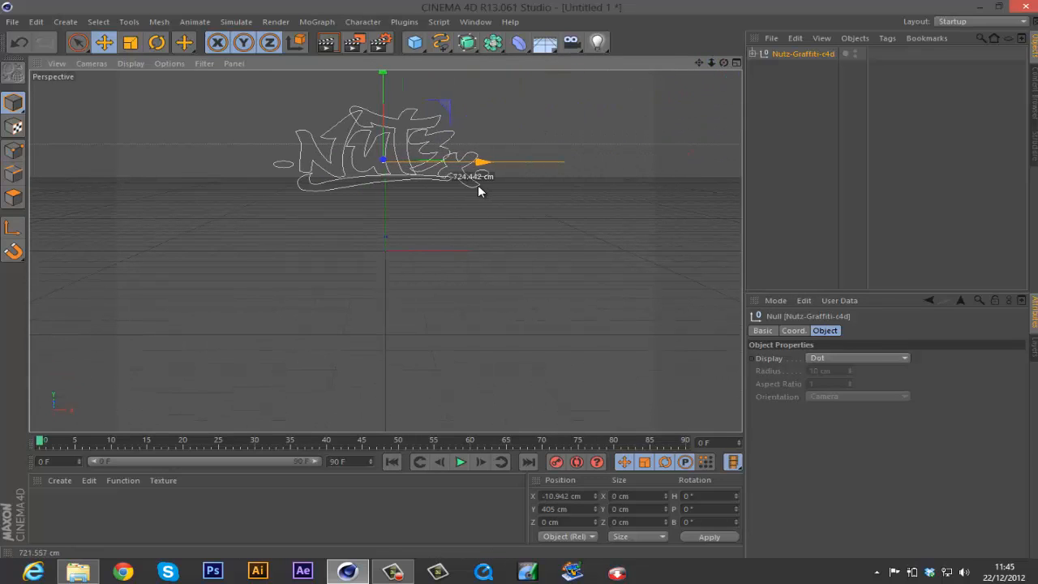
{"action": "left_click_drag", "start_coordinate": [383, 84], "coordinate": [385, 159]}
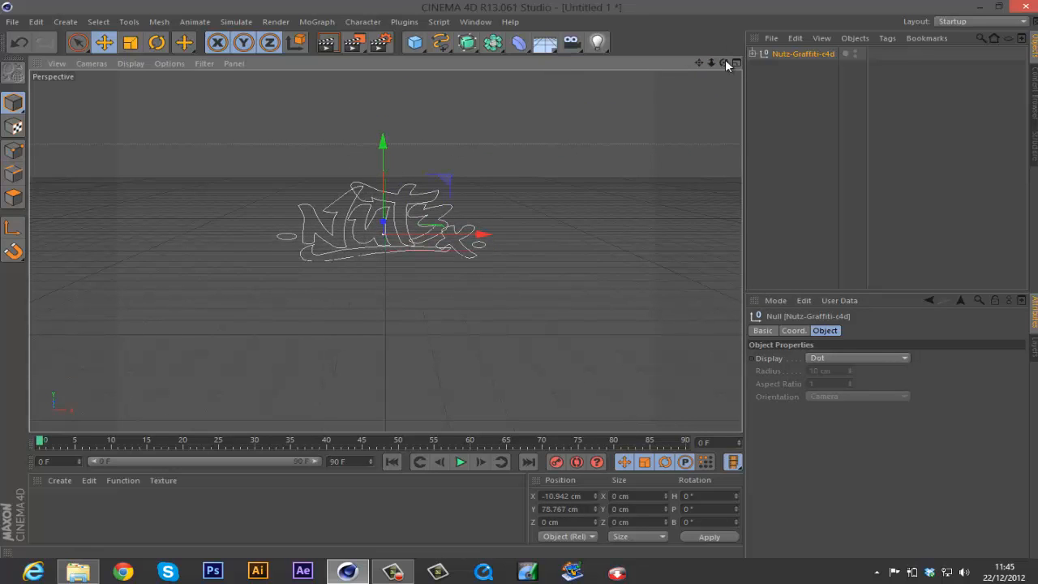
{"action": "left_click_drag", "start_coordinate": [711, 62], "coordinate": [523, 285]}
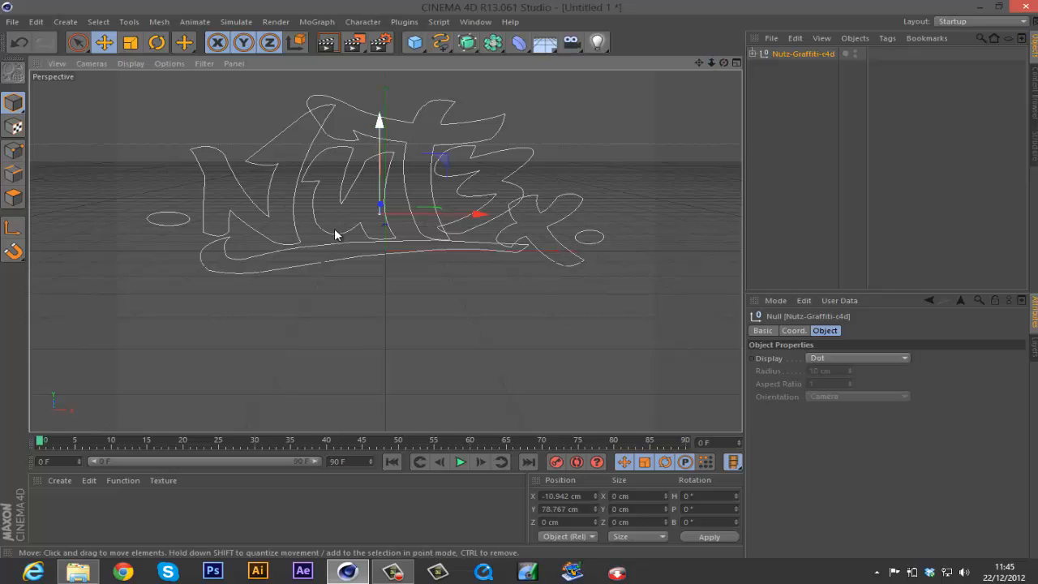
Set the render output size to the 1440 x 900 screen preset
{"action": "left_click", "coordinate": [381, 45]}
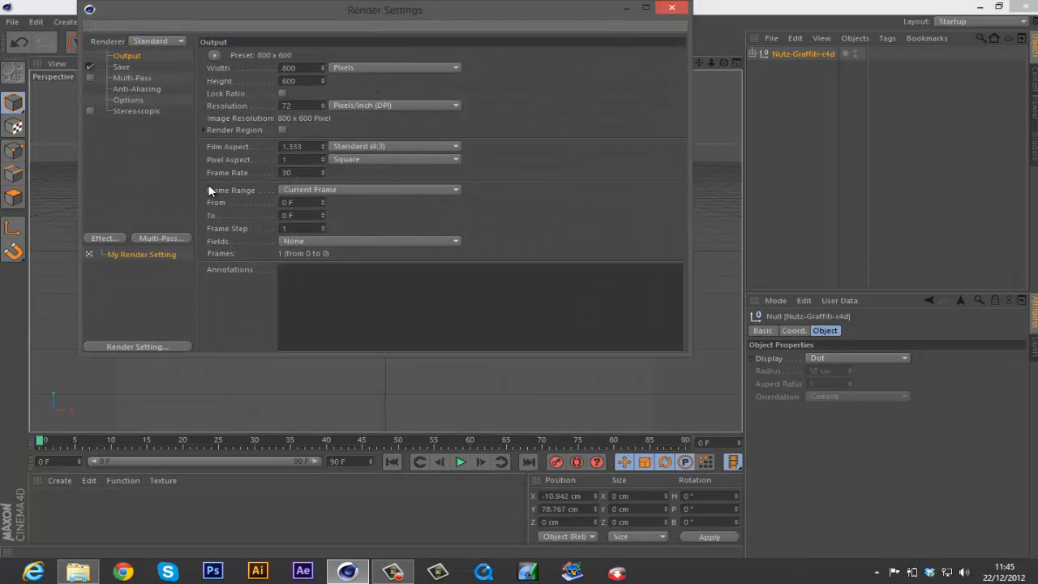
{"action": "left_click", "coordinate": [213, 56]}
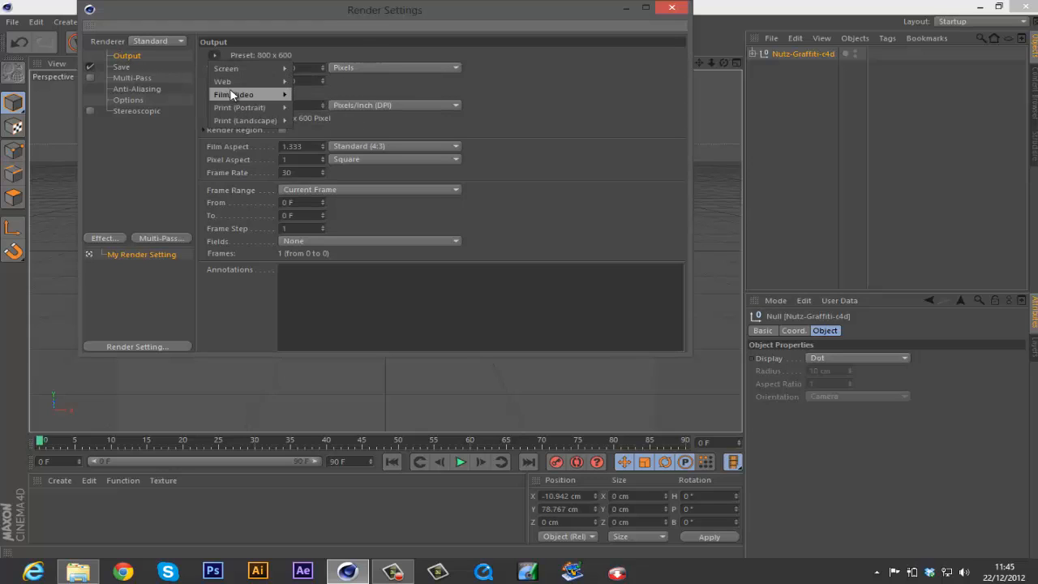
{"action": "mouse_move", "coordinate": [247, 66]}
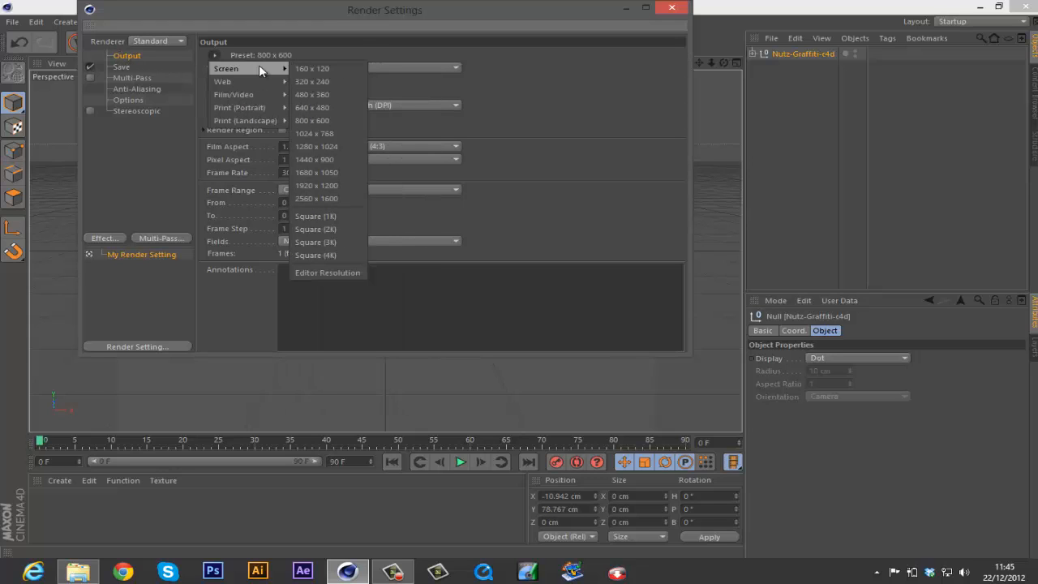
{"action": "left_click", "coordinate": [325, 162]}
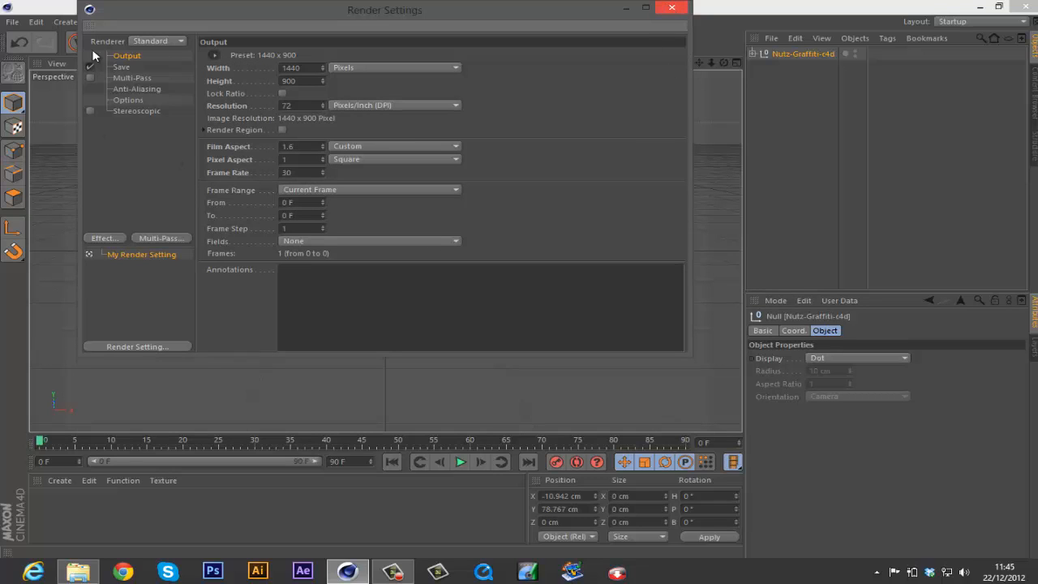
Set the rendered image to save on the Desktop under the file name nutztext
{"action": "left_click", "coordinate": [119, 67]}
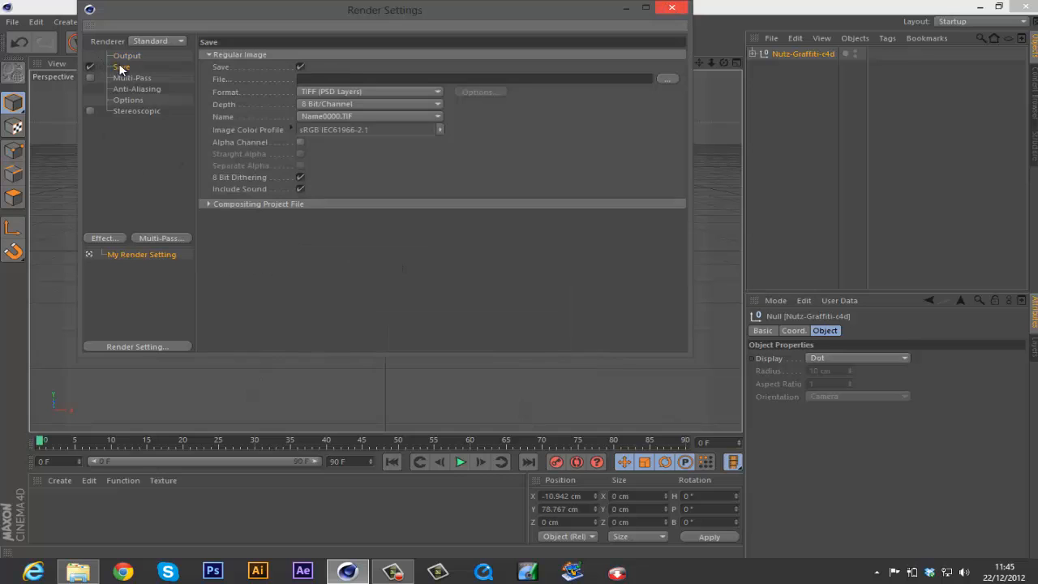
{"action": "left_click", "coordinate": [666, 81]}
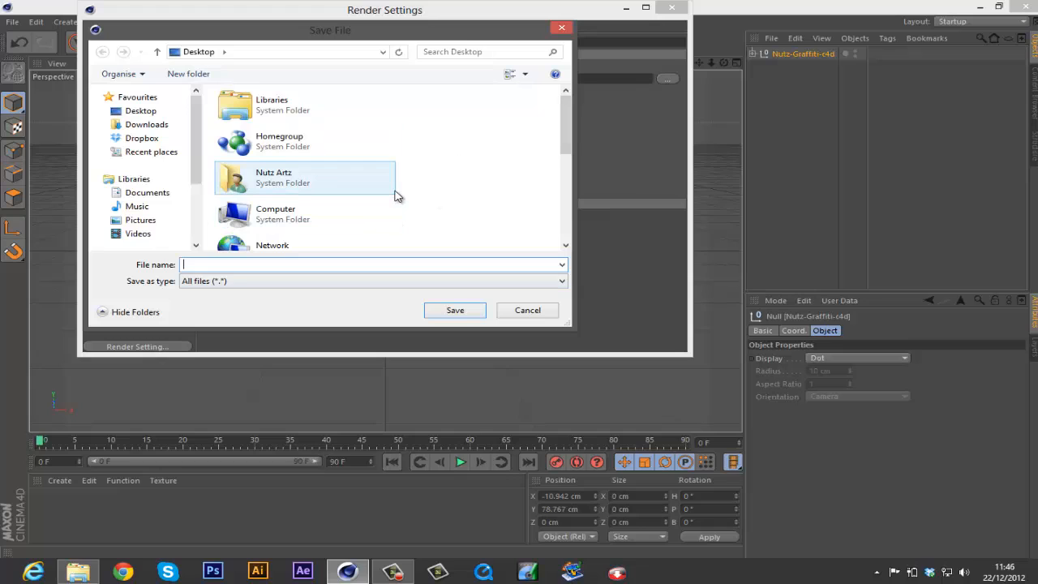
{"action": "type", "text": "nu"}
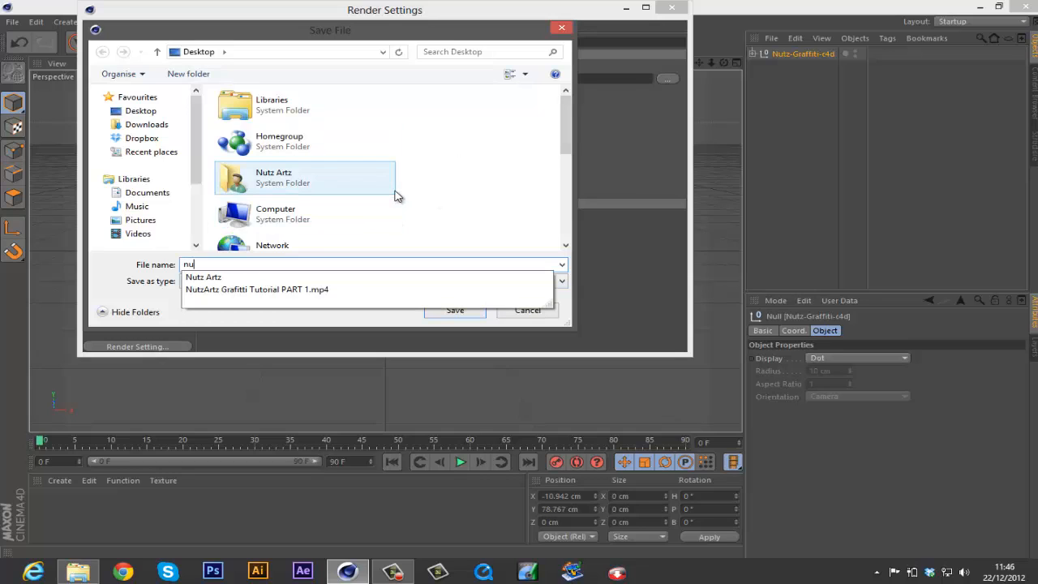
{"action": "type", "text": "tztext"}
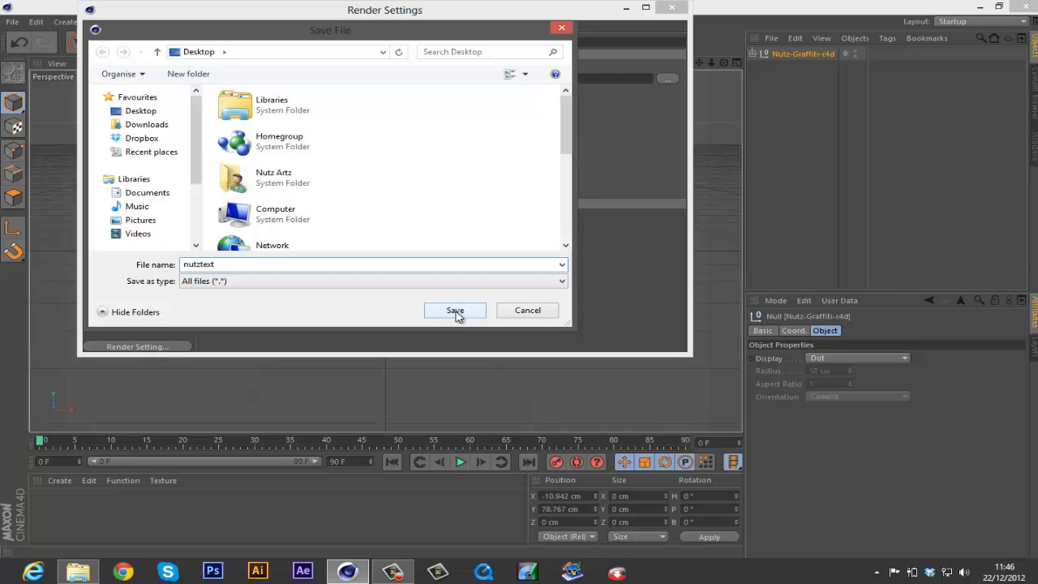
{"action": "left_click", "coordinate": [456, 317]}
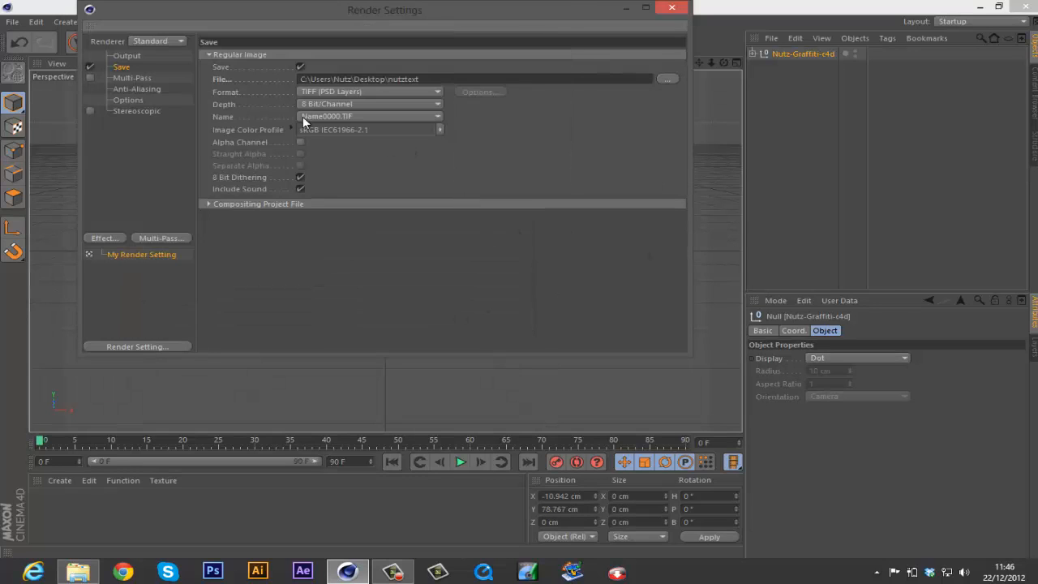
Set the render's save format to PNG and enable its alpha channel
{"action": "left_click", "coordinate": [330, 93]}
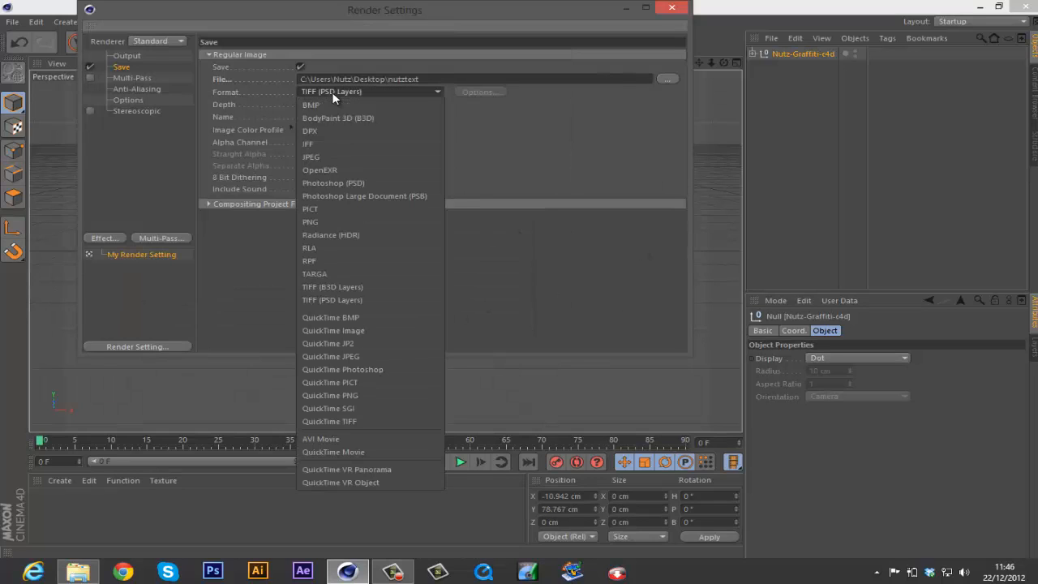
{"action": "left_click", "coordinate": [343, 222]}
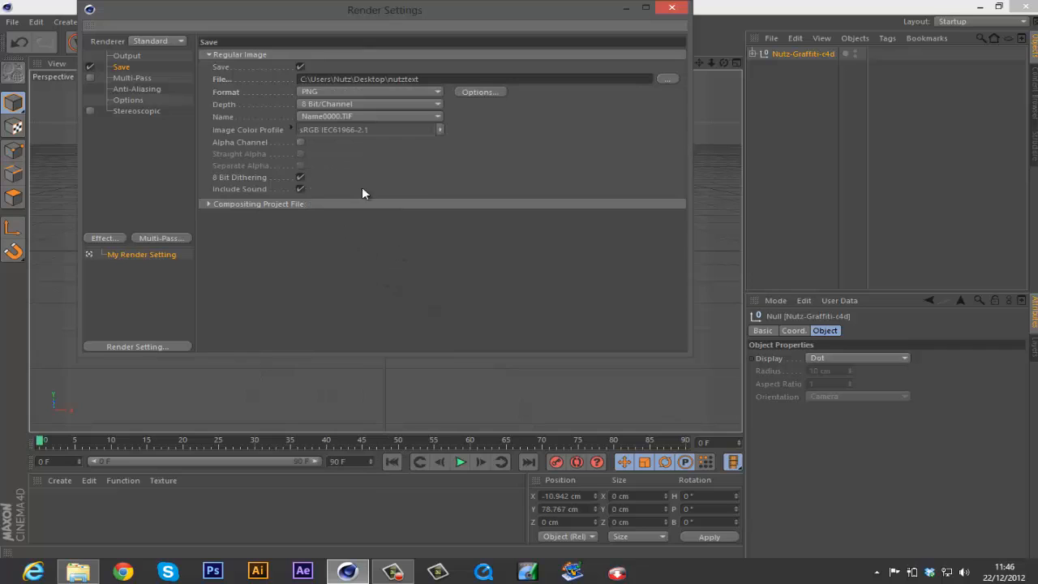
{"action": "left_click", "coordinate": [300, 143]}
{"action": "left_click_drag", "start_coordinate": [365, 14], "coordinate": [445, 87]}
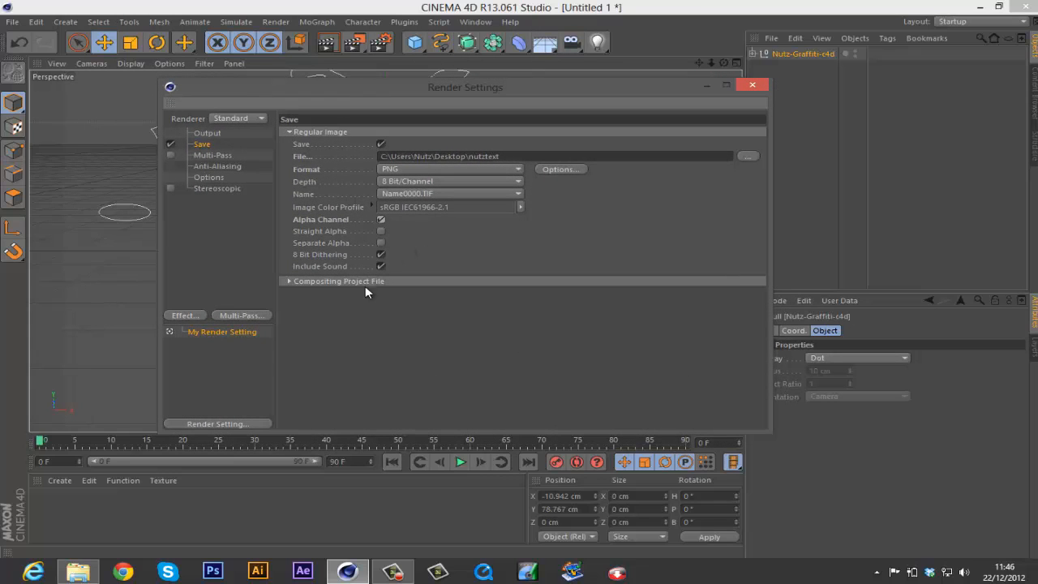
{"action": "left_click", "coordinate": [216, 154]}
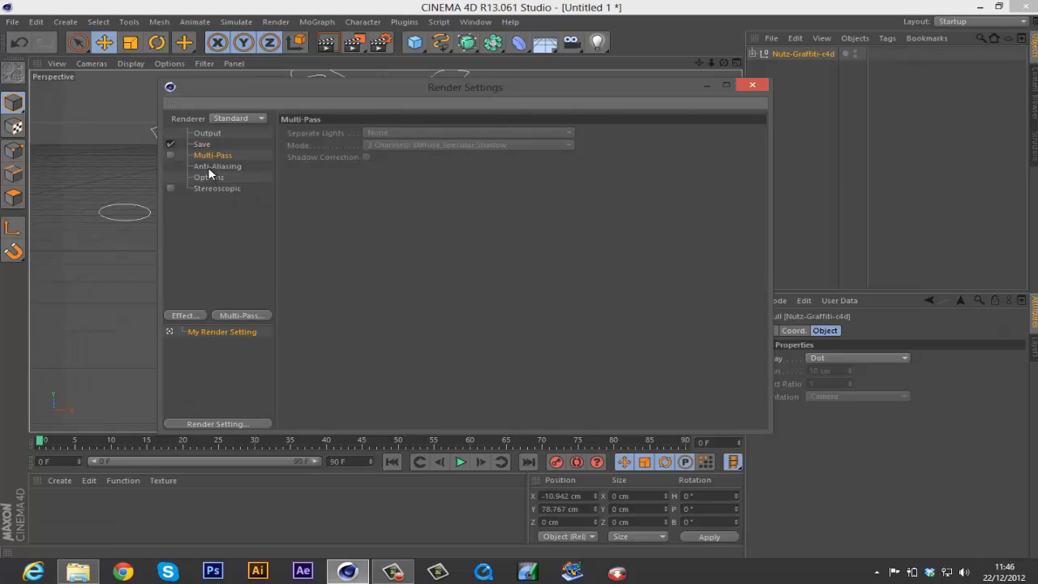
{"action": "left_click", "coordinate": [206, 167]}
{"action": "left_click", "coordinate": [200, 178]}
{"action": "left_click", "coordinate": [201, 190]}
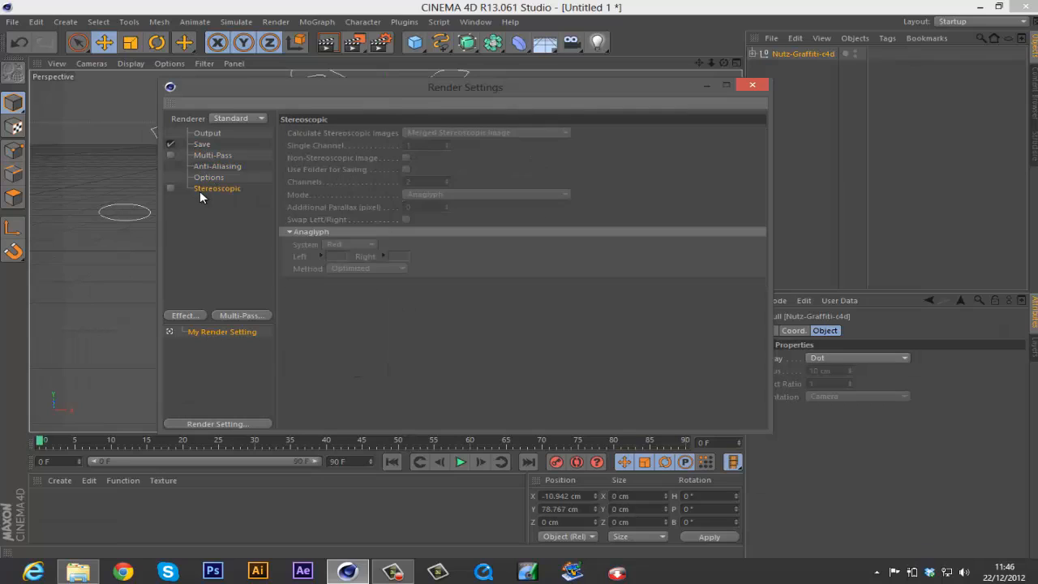
Add the Ambient Occlusion and Global Illumination render effects, using IR (Still Image) as the GI mode
{"action": "left_click", "coordinate": [186, 317]}
{"action": "left_click", "coordinate": [257, 290]}
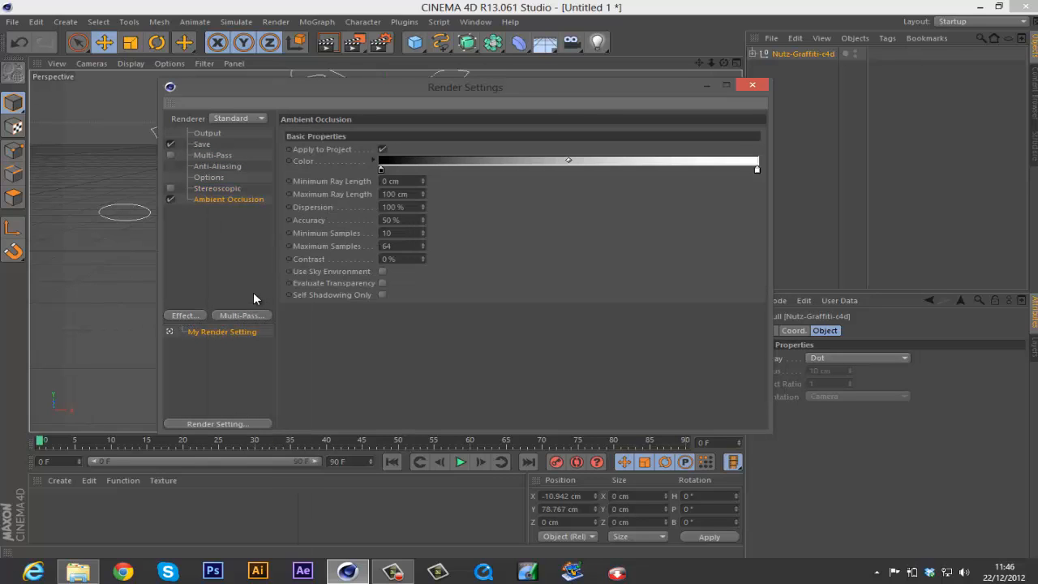
{"action": "left_click", "coordinate": [186, 315]}
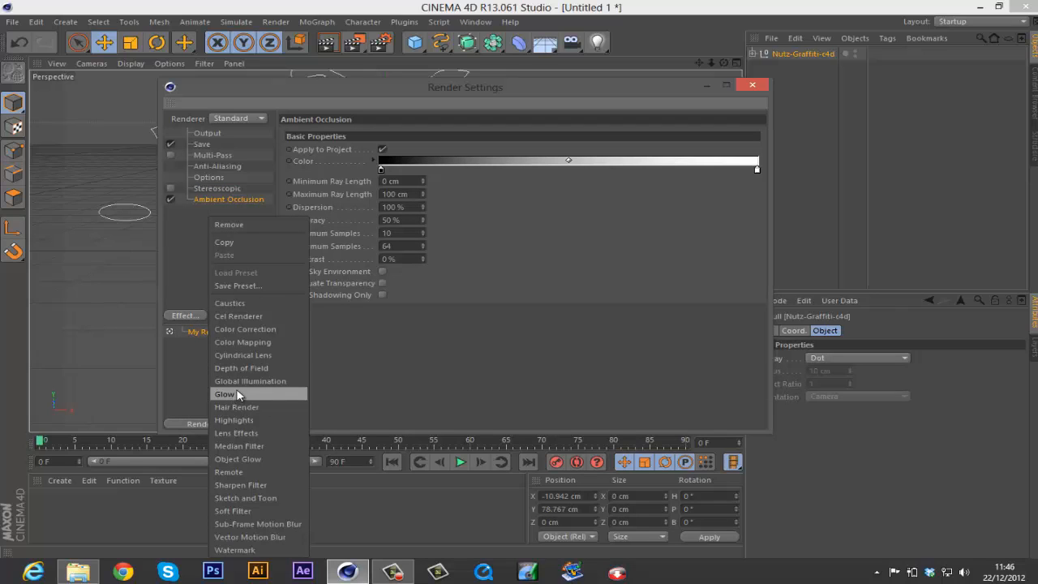
{"action": "left_click", "coordinate": [240, 379]}
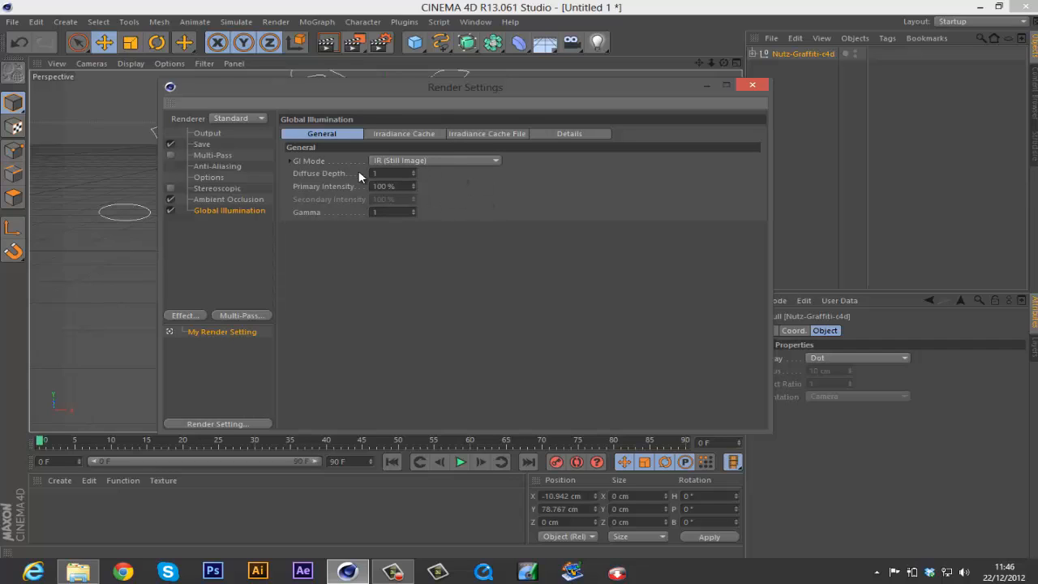
{"action": "left_click", "coordinate": [432, 162]}
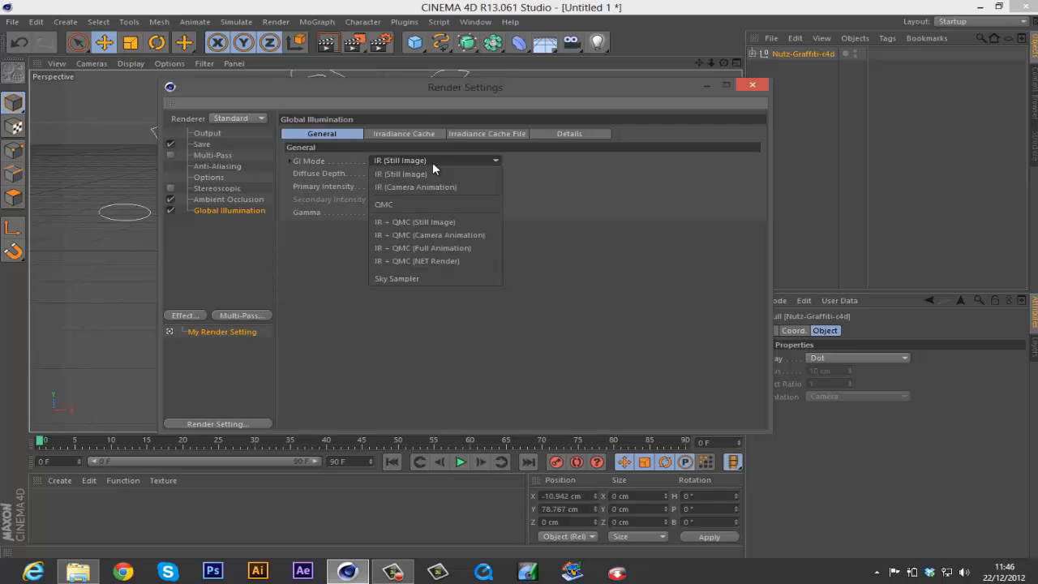
{"action": "left_click", "coordinate": [445, 174]}
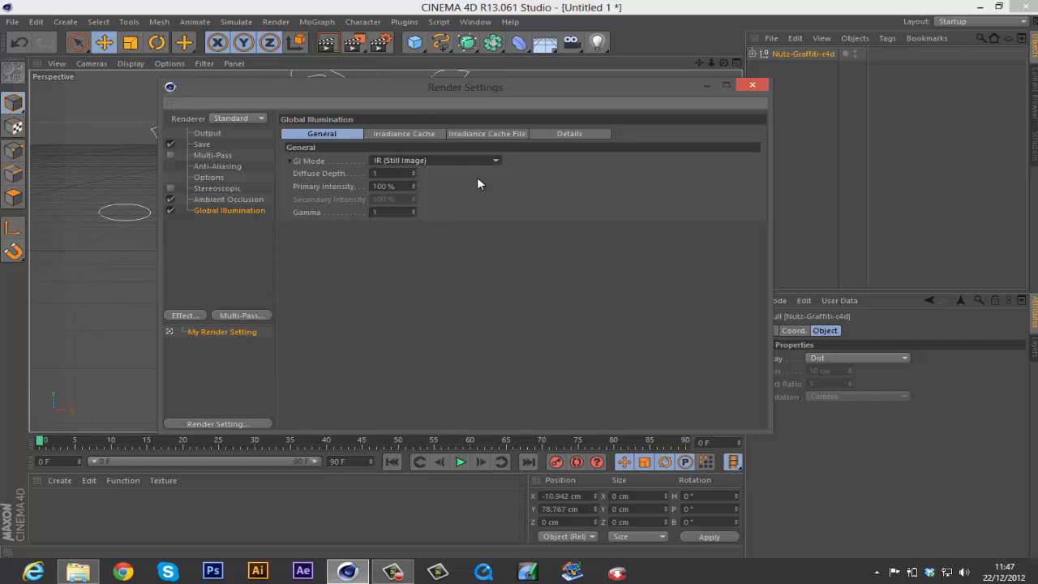
{"action": "left_click", "coordinate": [753, 86]}
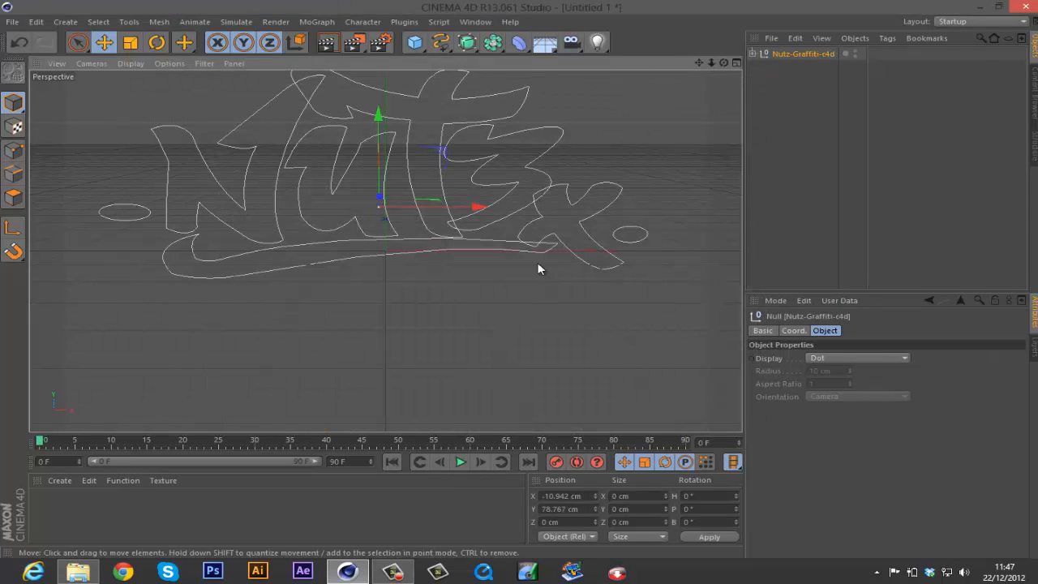
Lower the whole graffiti group to about Y 29 cm
{"action": "left_click_drag", "start_coordinate": [378, 112], "coordinate": [372, 148]}
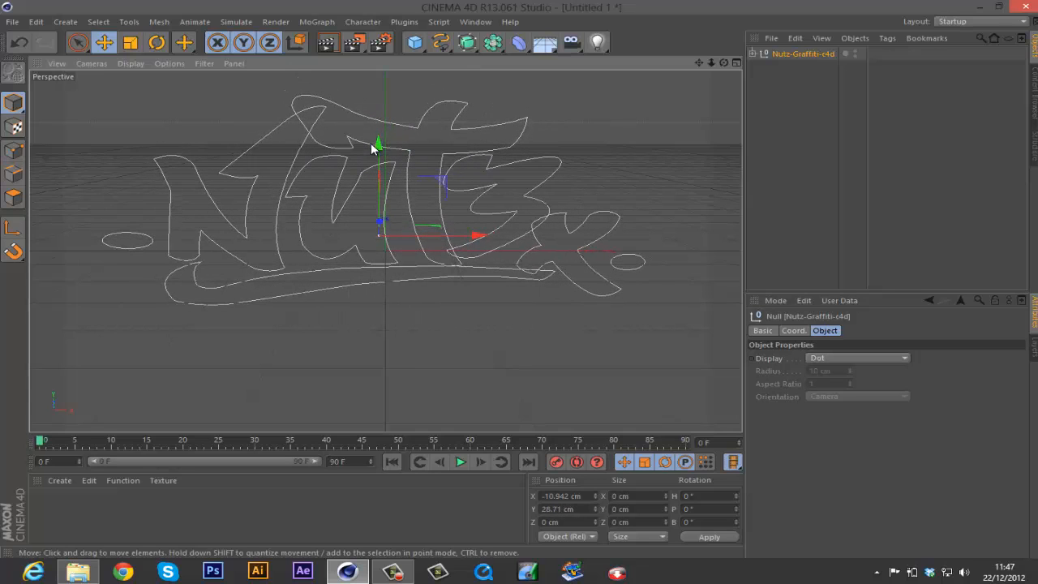
Expand the Nutz-Graffiti-c4d group and check which part of the lettering each of its paths outlines
{"action": "left_click", "coordinate": [753, 54]}
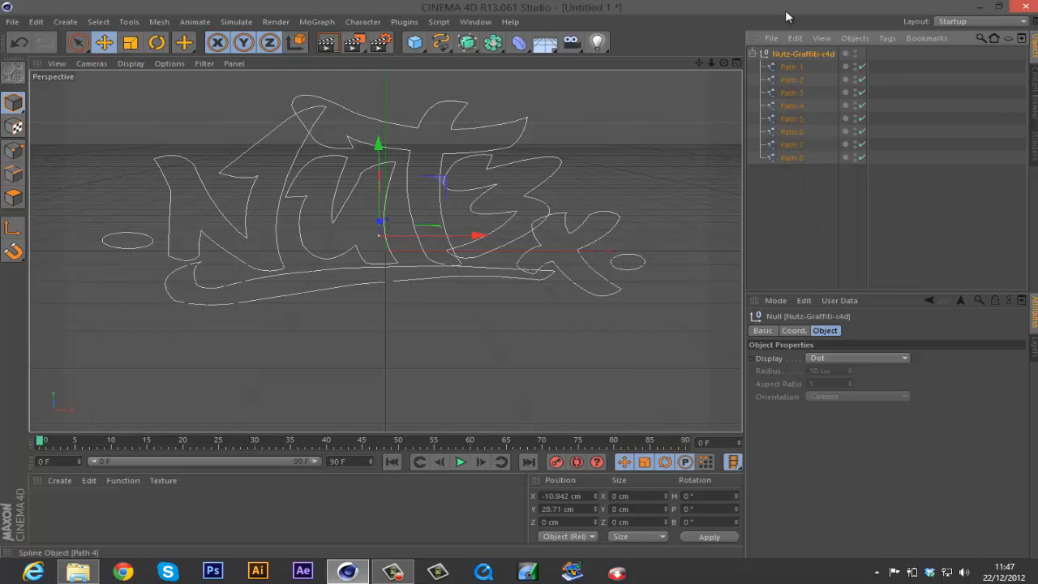
{"action": "key", "text": "ctrl+shift+a"}
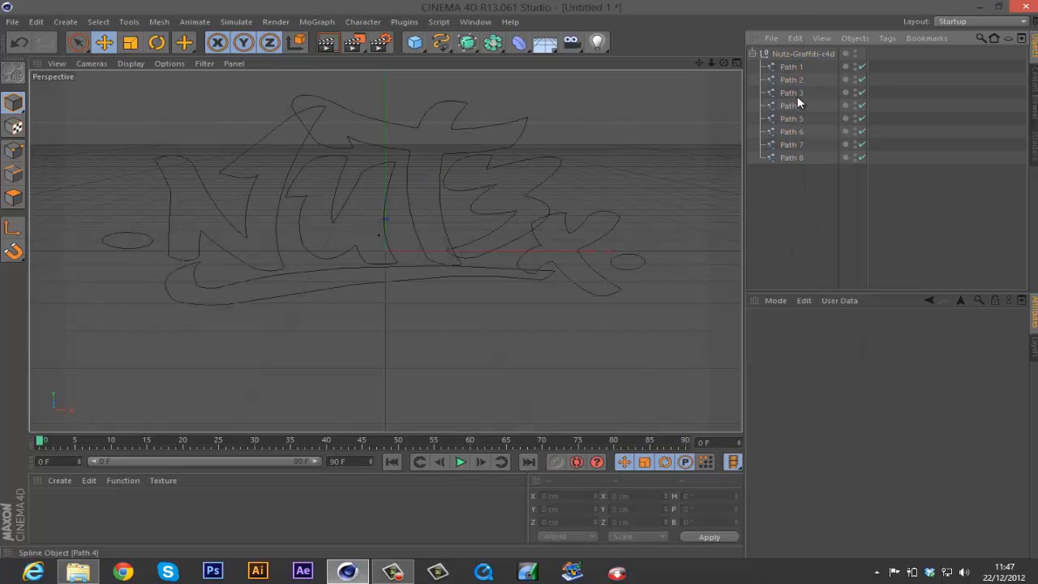
{"action": "left_click", "coordinate": [793, 80]}
{"action": "left_click", "coordinate": [793, 92]}
{"action": "left_click", "coordinate": [793, 106]}
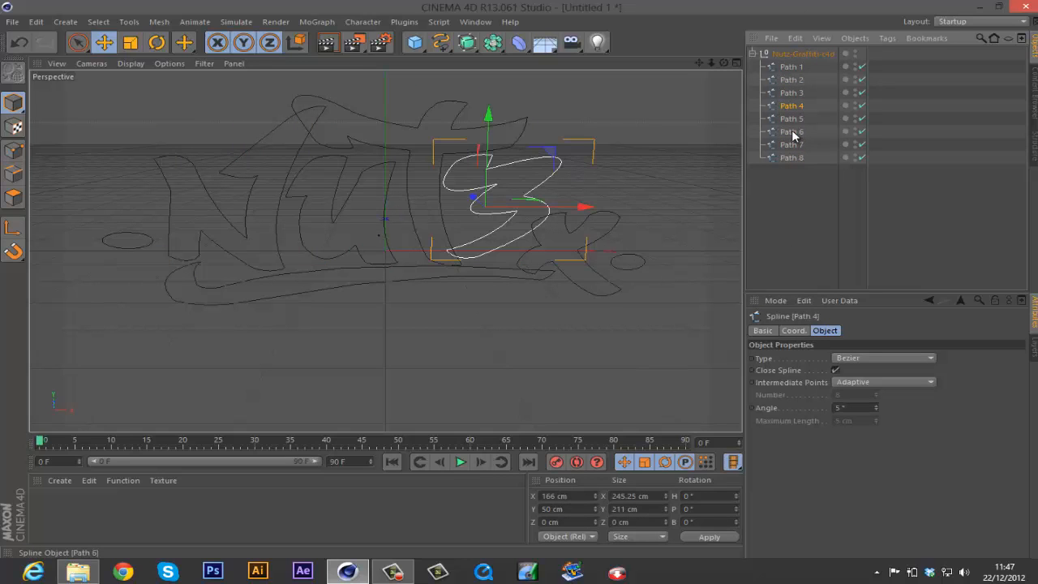
{"action": "left_click", "coordinate": [792, 118]}
{"action": "left_click", "coordinate": [791, 132]}
{"action": "left_click", "coordinate": [791, 145]}
{"action": "left_click", "coordinate": [790, 158]}
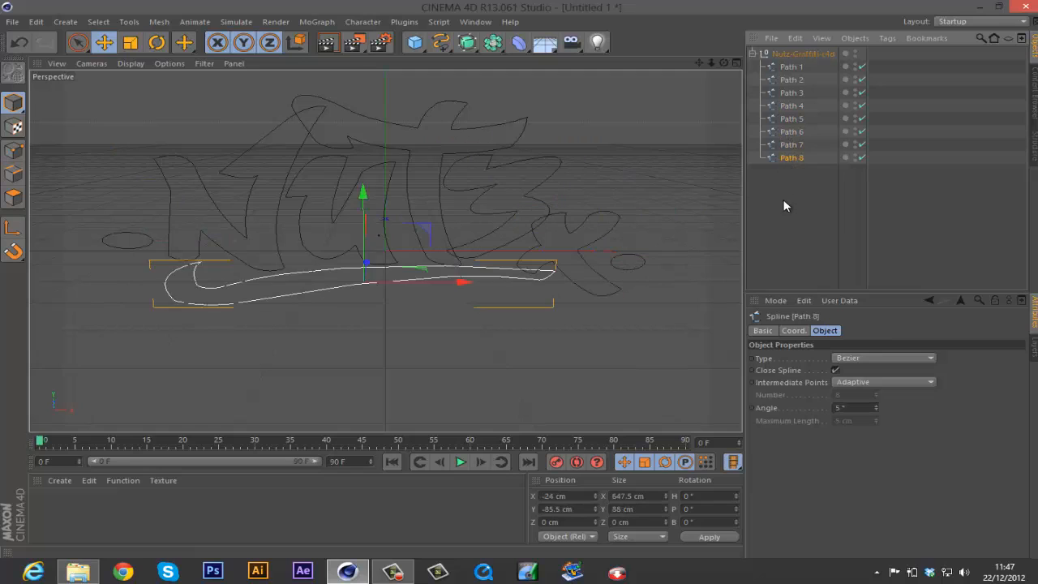
{"action": "left_click", "coordinate": [784, 212]}
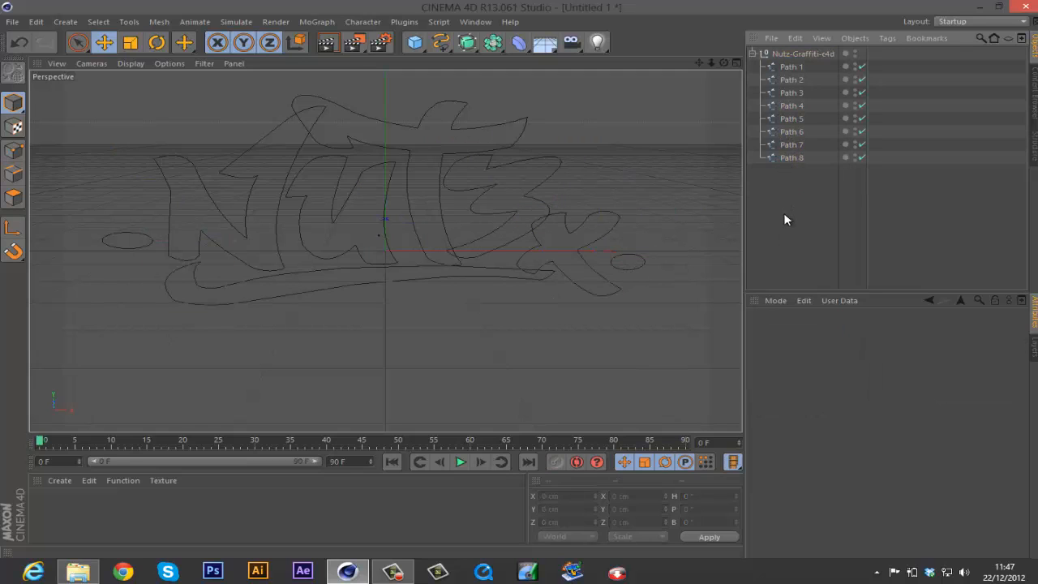
Add an Extrude NURBS object and nest Path 1 through Path 8 inside it
{"action": "left_click", "coordinate": [790, 67]}
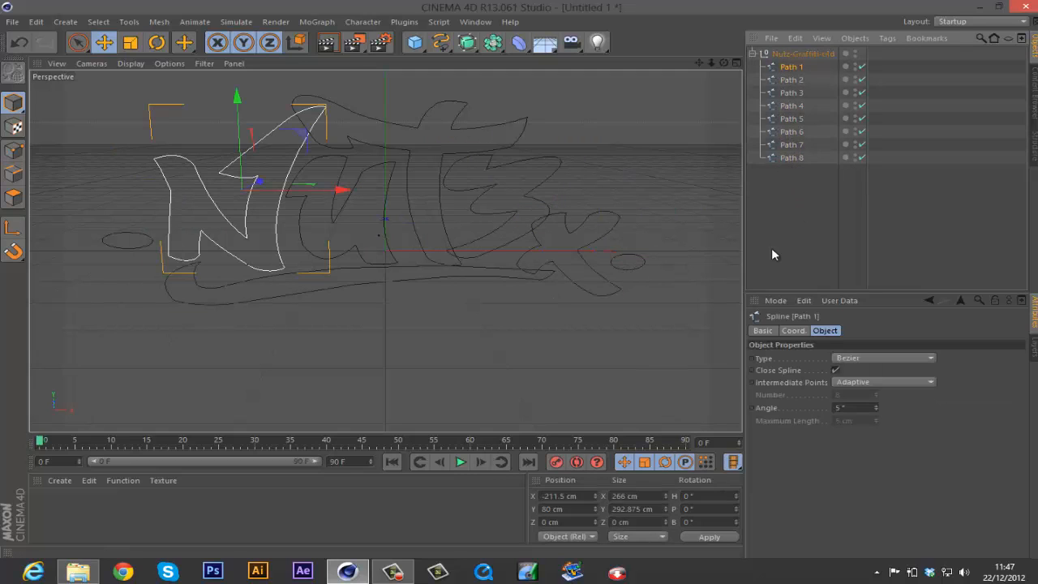
{"action": "left_click", "coordinate": [466, 46]}
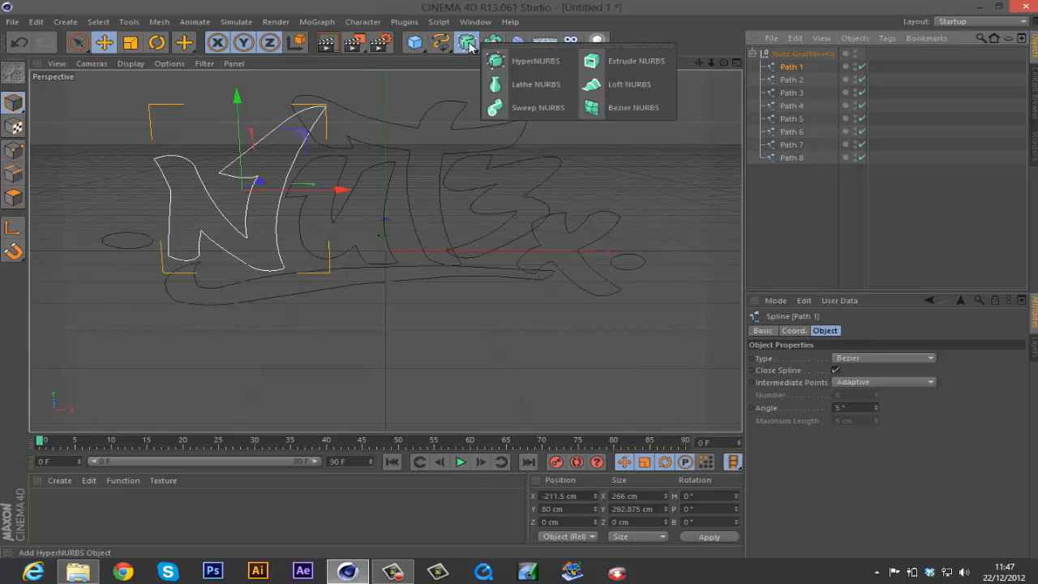
{"action": "left_click", "coordinate": [626, 59]}
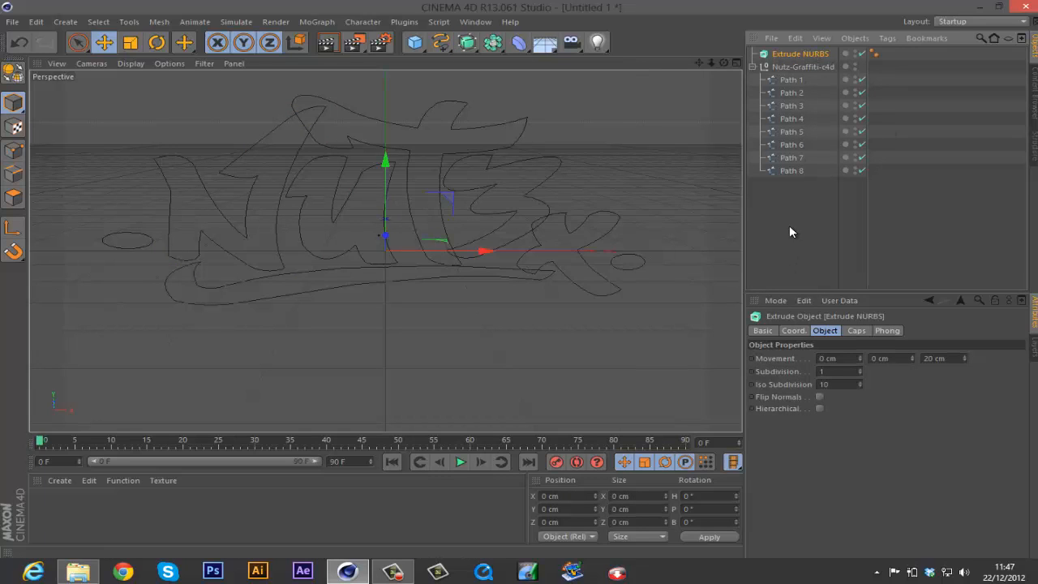
{"action": "left_click_drag", "start_coordinate": [793, 214], "coordinate": [799, 71]}
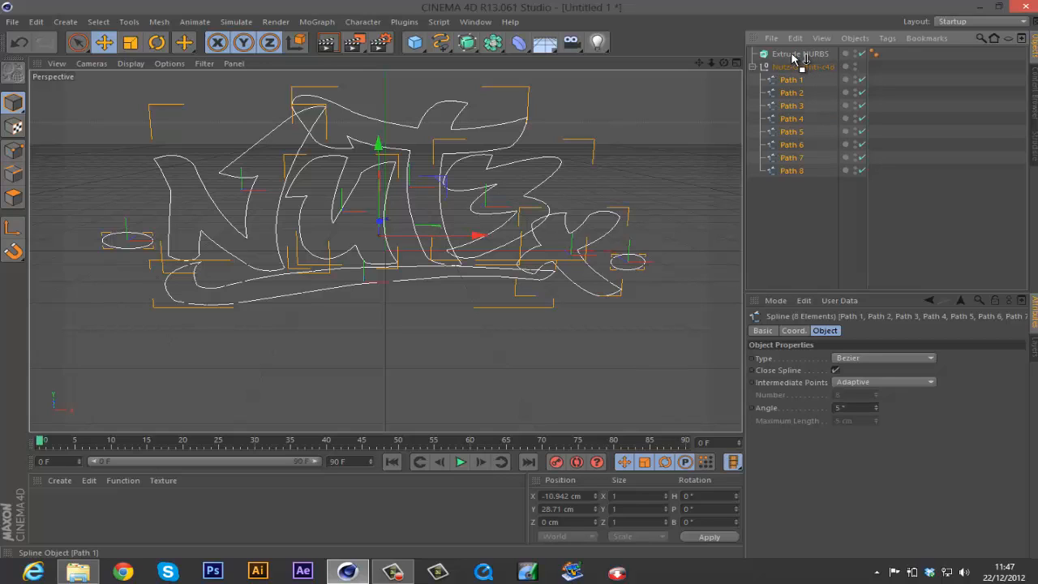
{"action": "left_click_drag", "start_coordinate": [794, 59], "coordinate": [795, 58]}
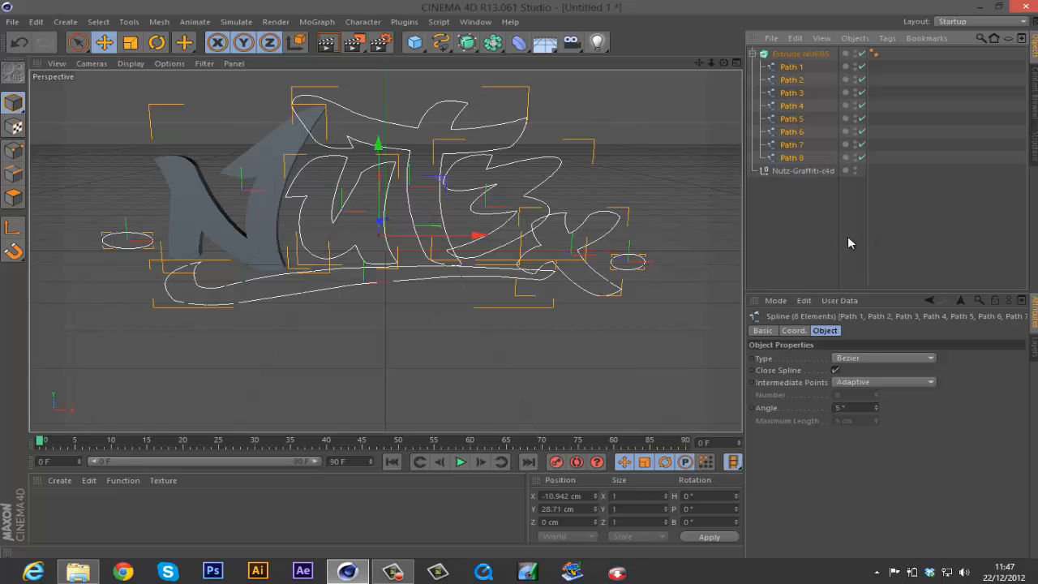
Delete the emptied Nutz-Graffiti-c4d null object
{"action": "left_click", "coordinate": [803, 192]}
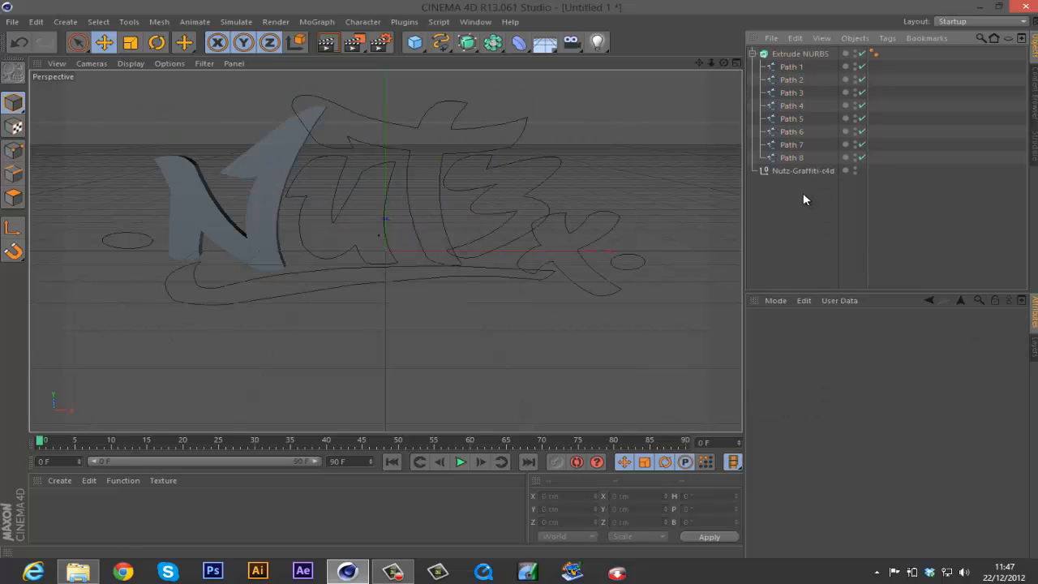
{"action": "left_click", "coordinate": [802, 171]}
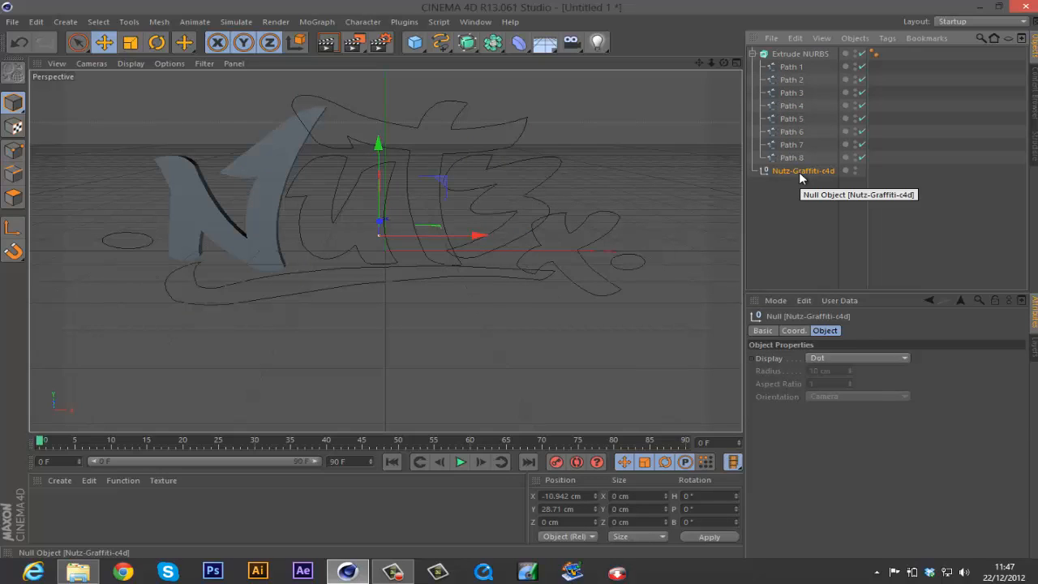
{"action": "key", "text": "Delete"}
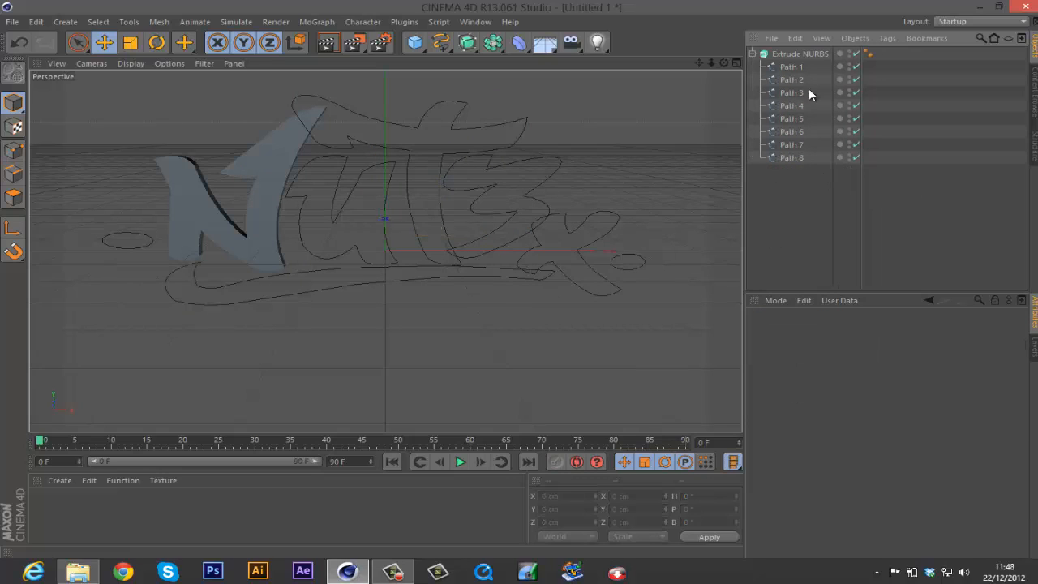
Enable Hierarchical on the Extrude NURBS and set its Z extrusion movement to 500 cm
{"action": "left_click", "coordinate": [794, 53]}
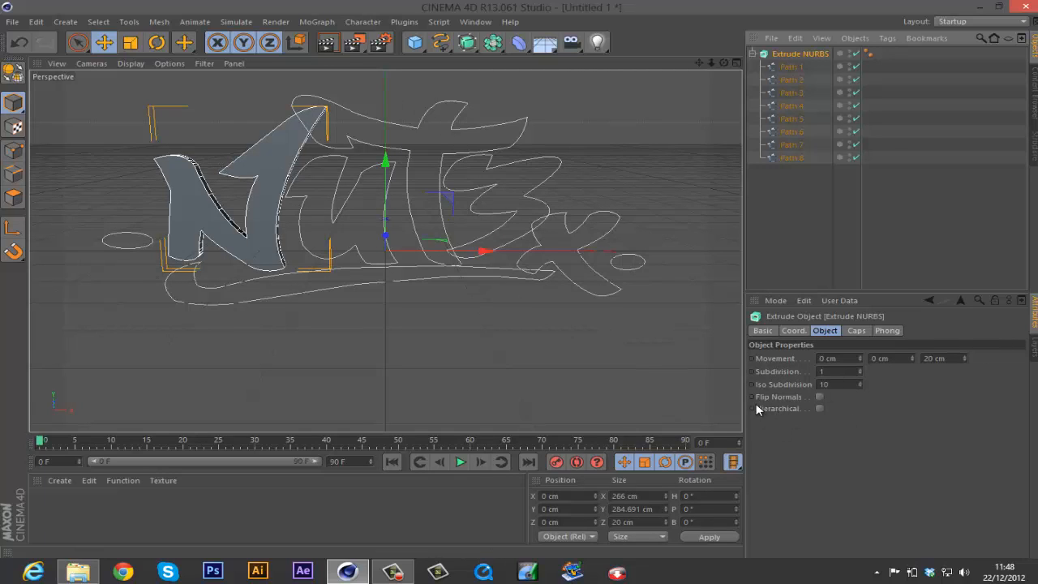
{"action": "left_click", "coordinate": [819, 407]}
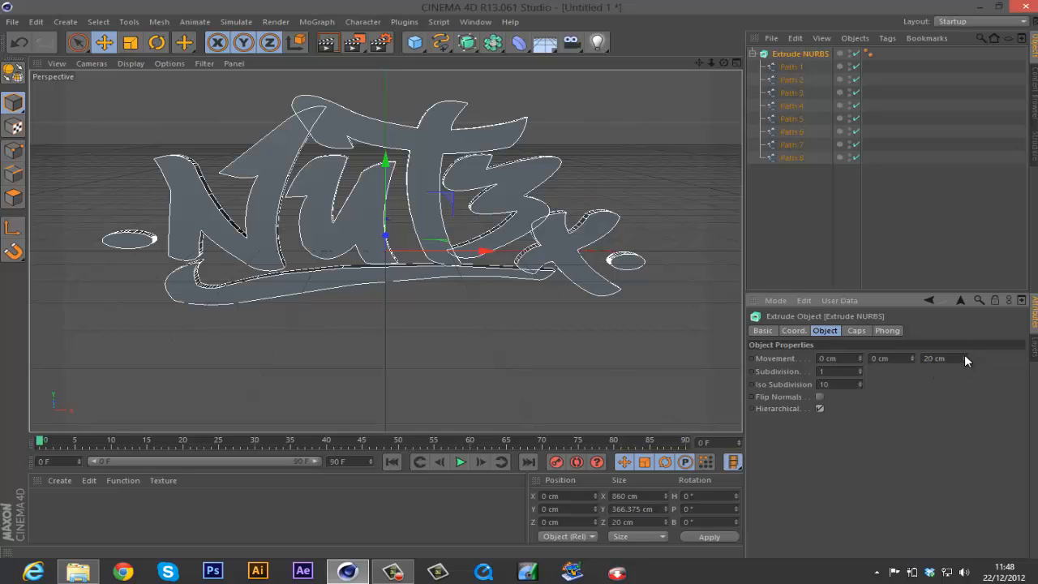
{"action": "mouse_move", "coordinate": [964, 354]}
{"action": "left_mouse_down"}
{"action": "mouse_move", "coordinate": [1020, 216]}
{"action": "mouse_move", "coordinate": [967, 337]}
{"action": "left_mouse_up"}
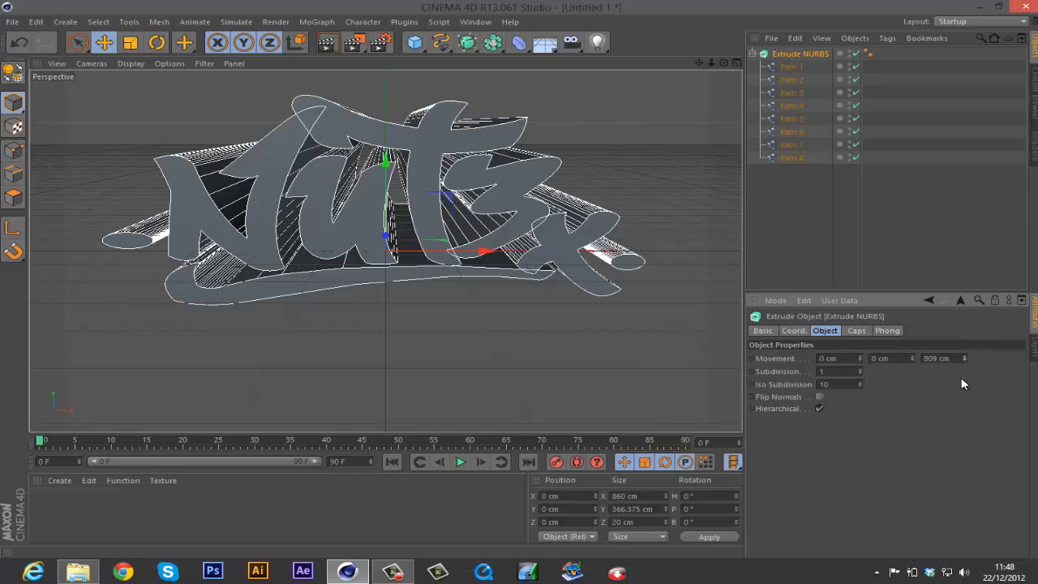
{"action": "left_click_drag", "start_coordinate": [963, 384], "coordinate": [965, 360]}
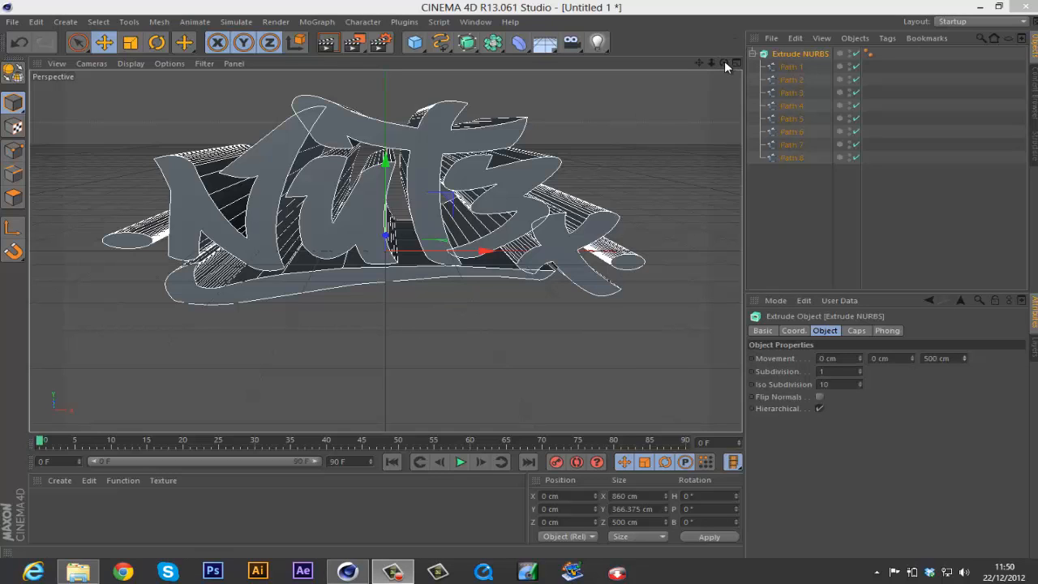
Shift the letter N (Path 1) along the X axis towards the letter u
{"action": "left_click_drag", "start_coordinate": [724, 62], "coordinate": [522, 278]}
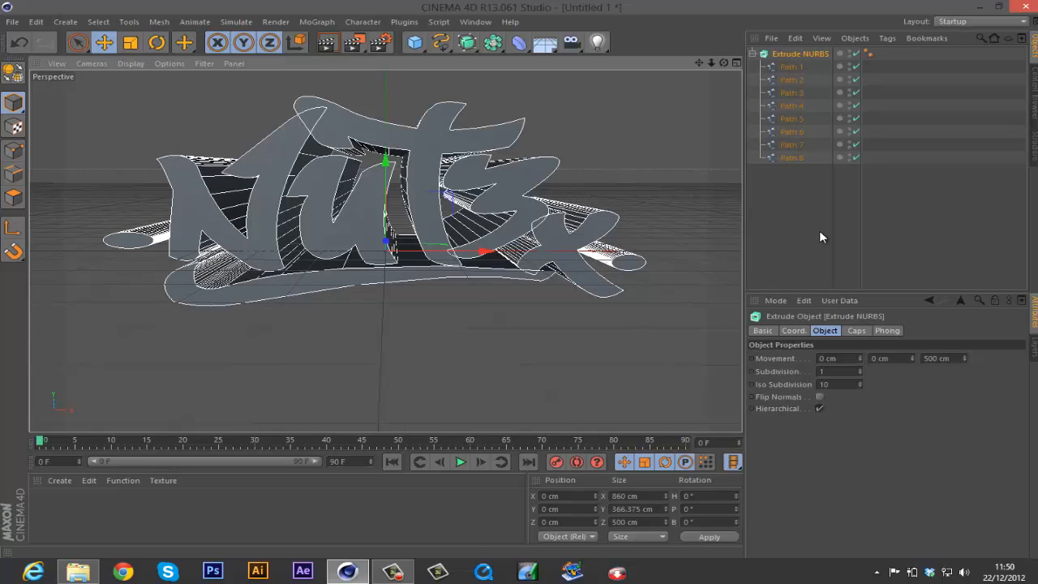
{"action": "left_click", "coordinate": [798, 67]}
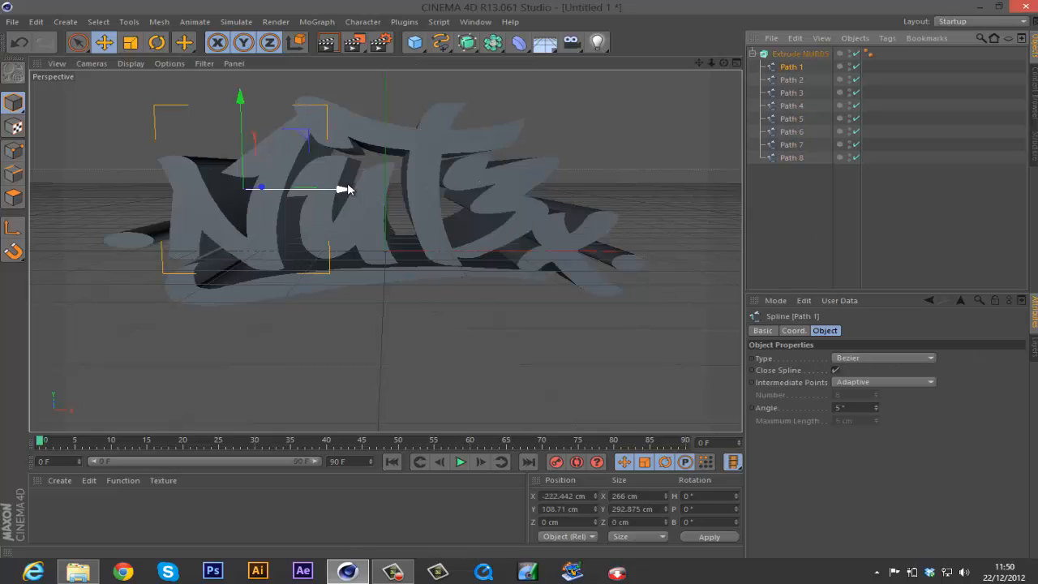
{"action": "mouse_move", "coordinate": [345, 189]}
{"action": "left_mouse_down"}
{"action": "mouse_move", "coordinate": [317, 190]}
{"action": "mouse_move", "coordinate": [360, 190]}
{"action": "left_mouse_up"}
Shift the T (Path 3) to about X -19 cm and move the neighbouring Path 4 letter along X towards it
{"action": "left_click", "coordinate": [792, 81]}
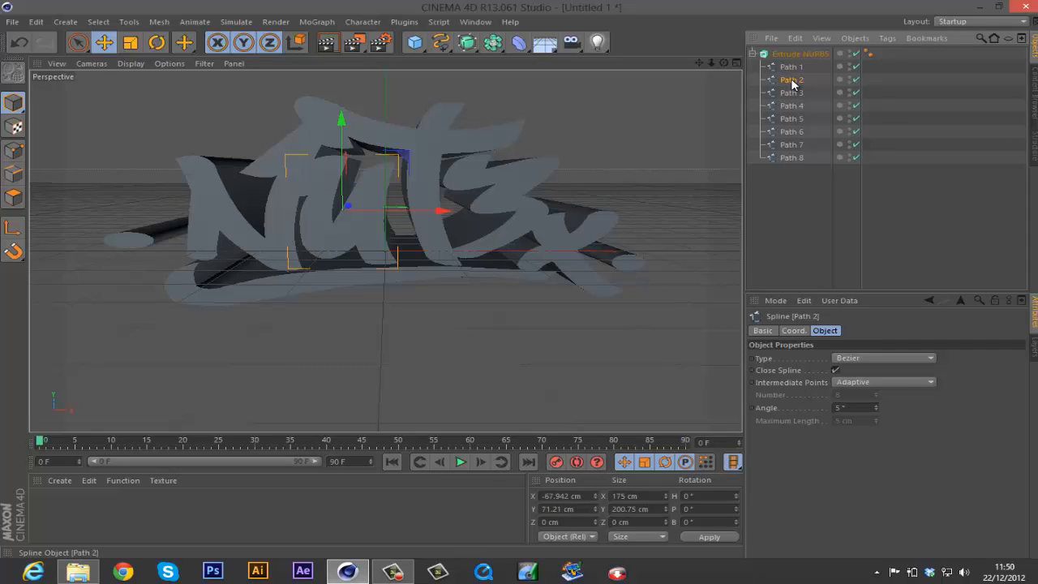
{"action": "left_click", "coordinate": [792, 93]}
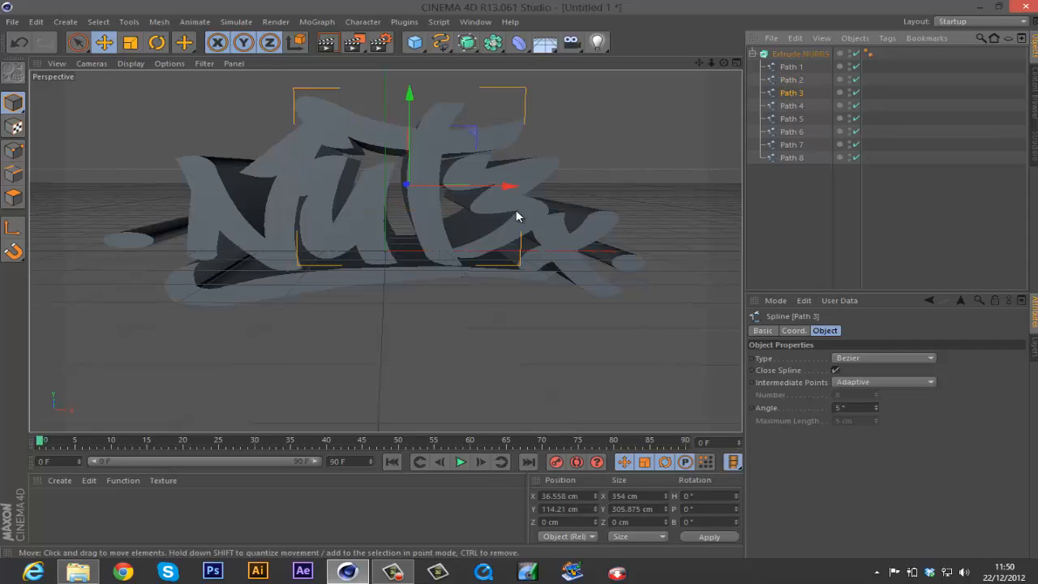
{"action": "left_click_drag", "start_coordinate": [506, 187], "coordinate": [476, 193]}
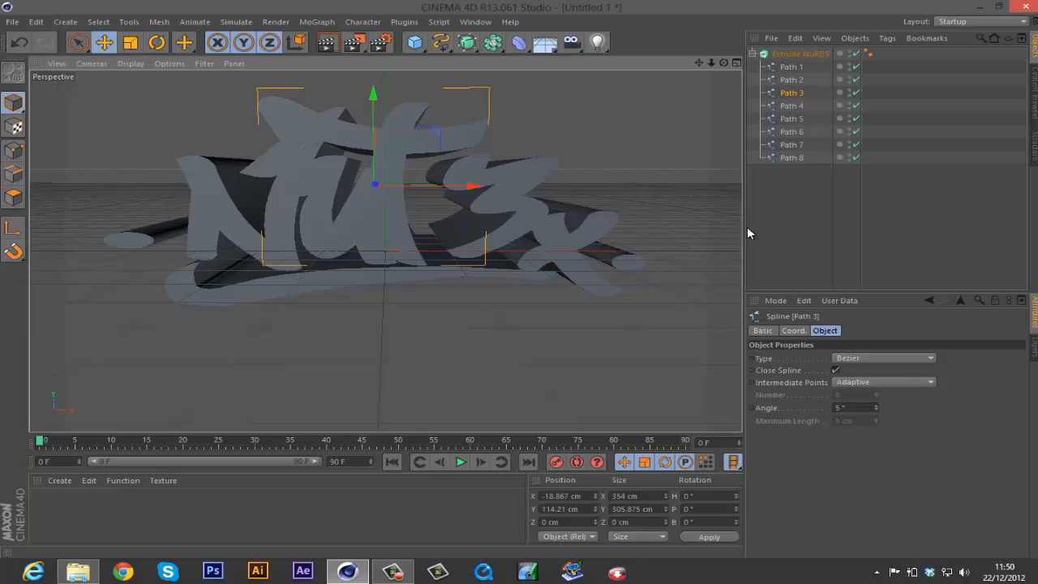
{"action": "left_click", "coordinate": [785, 106]}
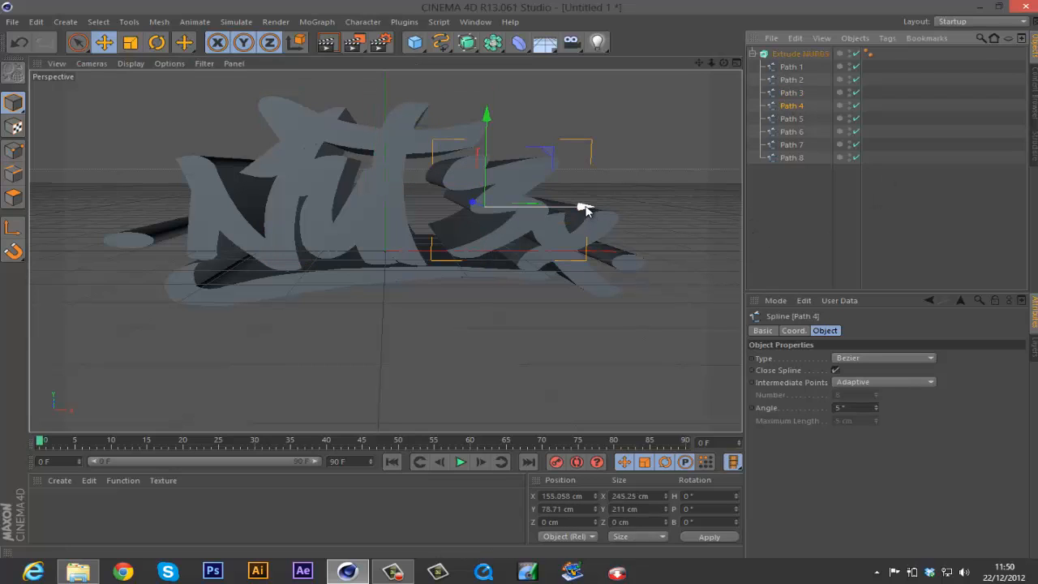
{"action": "left_click_drag", "start_coordinate": [584, 208], "coordinate": [539, 220]}
Move the Path 5 dot to about X 65 cm, Y 50 cm and scale it down to about 43 by 26 cm
{"action": "left_click", "coordinate": [791, 118]}
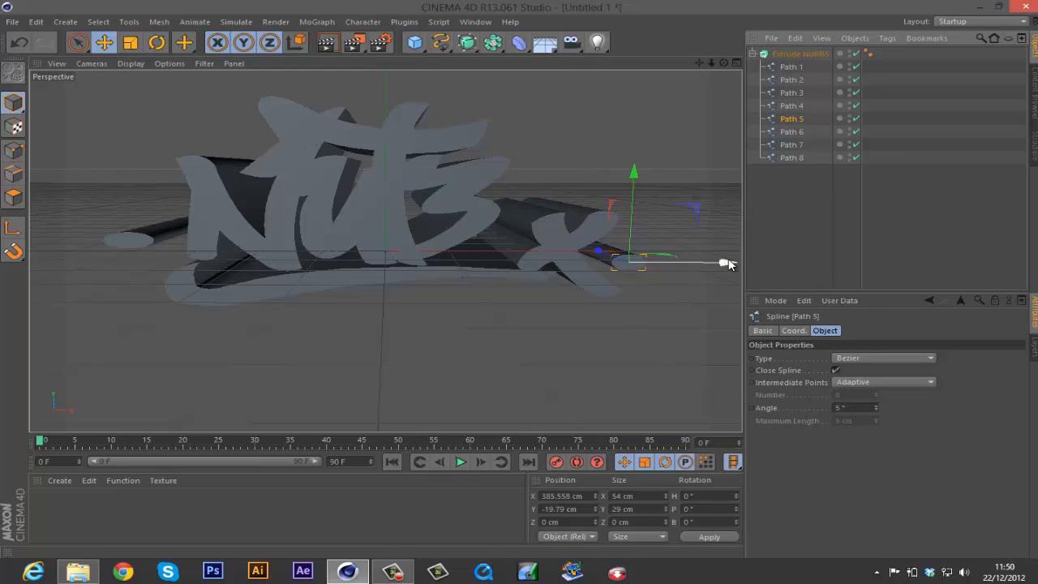
{"action": "left_click_drag", "start_coordinate": [729, 264], "coordinate": [525, 268]}
{"action": "left_click_drag", "start_coordinate": [426, 174], "coordinate": [429, 135]}
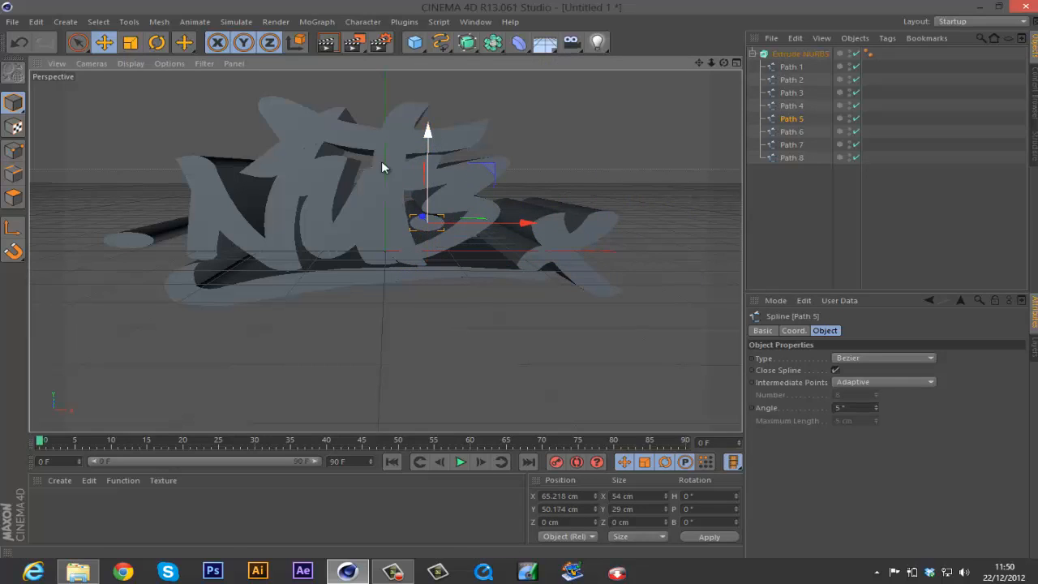
{"action": "left_click", "coordinate": [130, 43]}
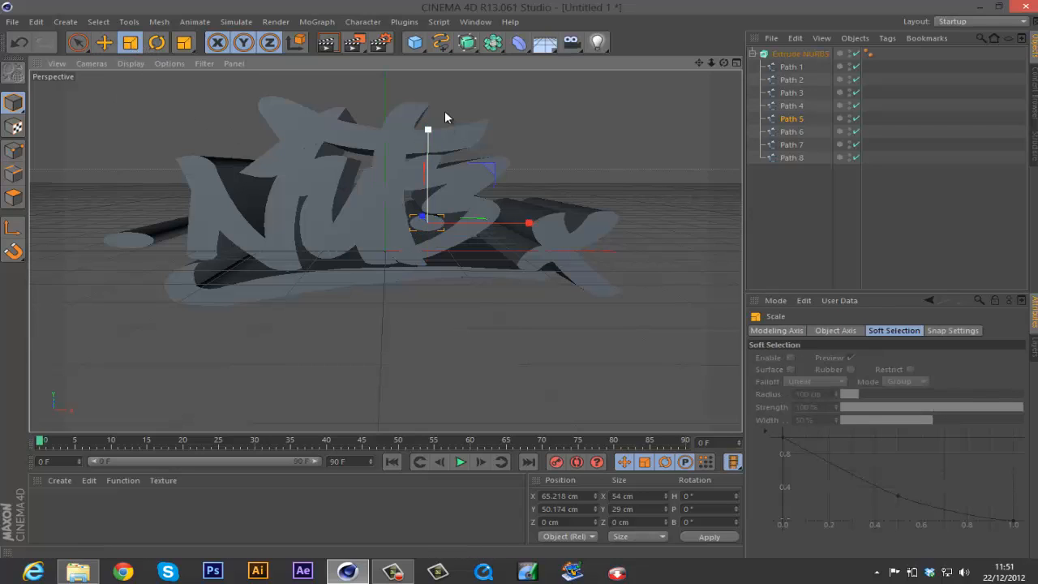
{"action": "left_click_drag", "start_coordinate": [427, 127], "coordinate": [427, 140]}
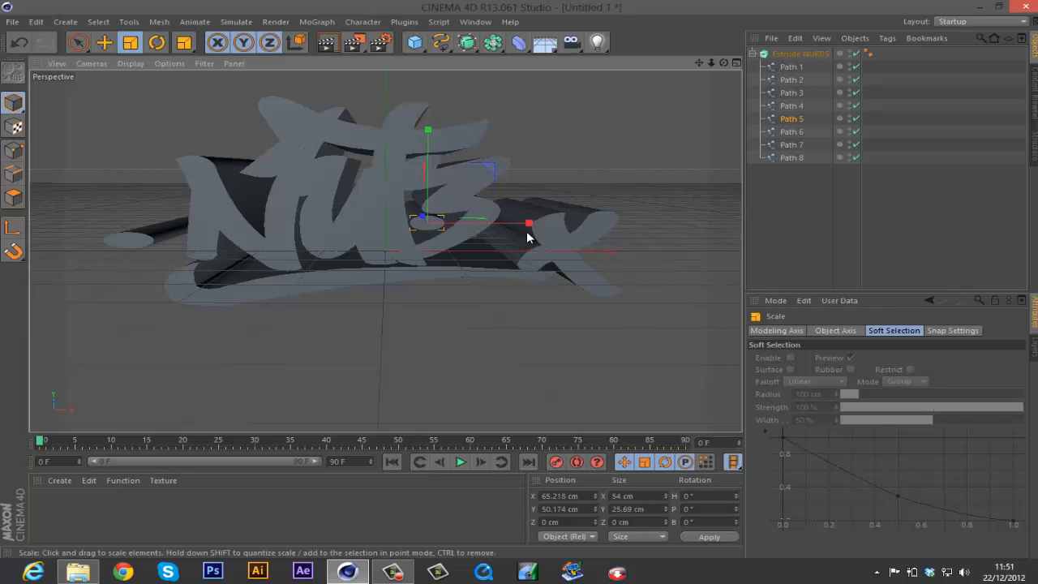
{"action": "left_click_drag", "start_coordinate": [527, 224], "coordinate": [507, 234]}
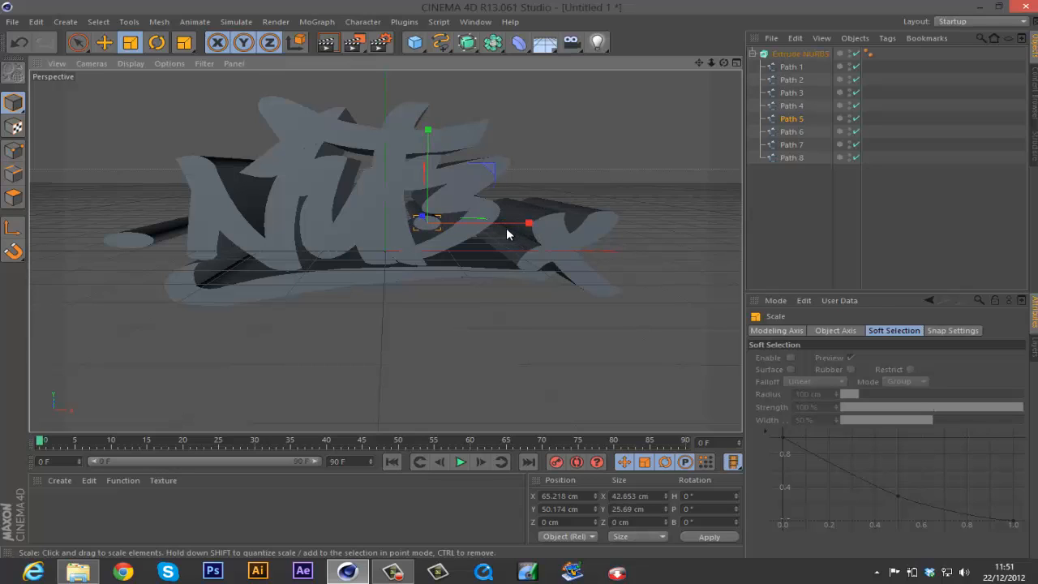
Move the Path 6 dot onto the N at about X -214 cm, Y 103 cm and scale it to about 55 by 29 cm
{"action": "left_click", "coordinate": [793, 132]}
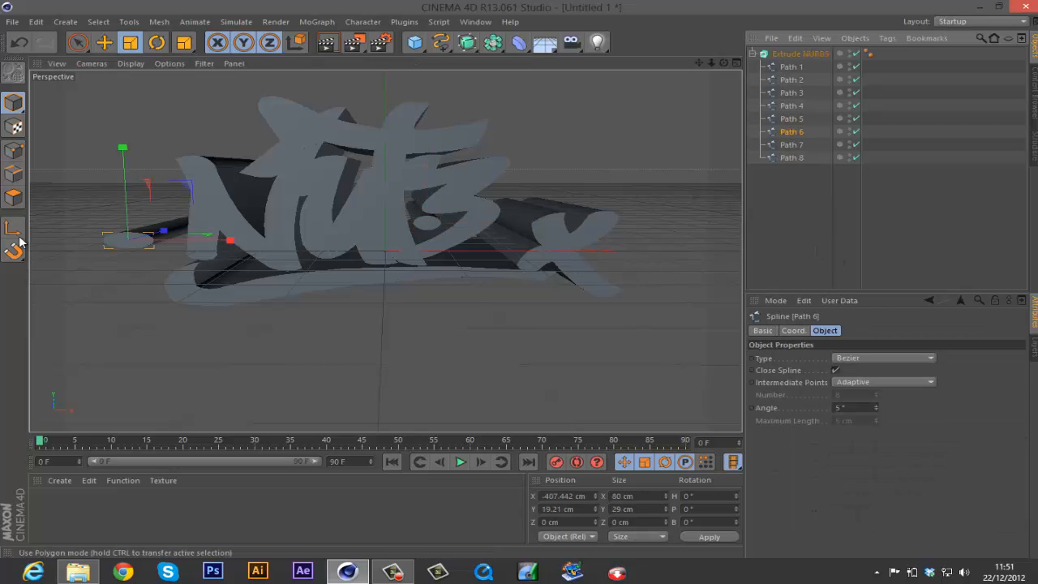
{"action": "left_click", "coordinate": [103, 43]}
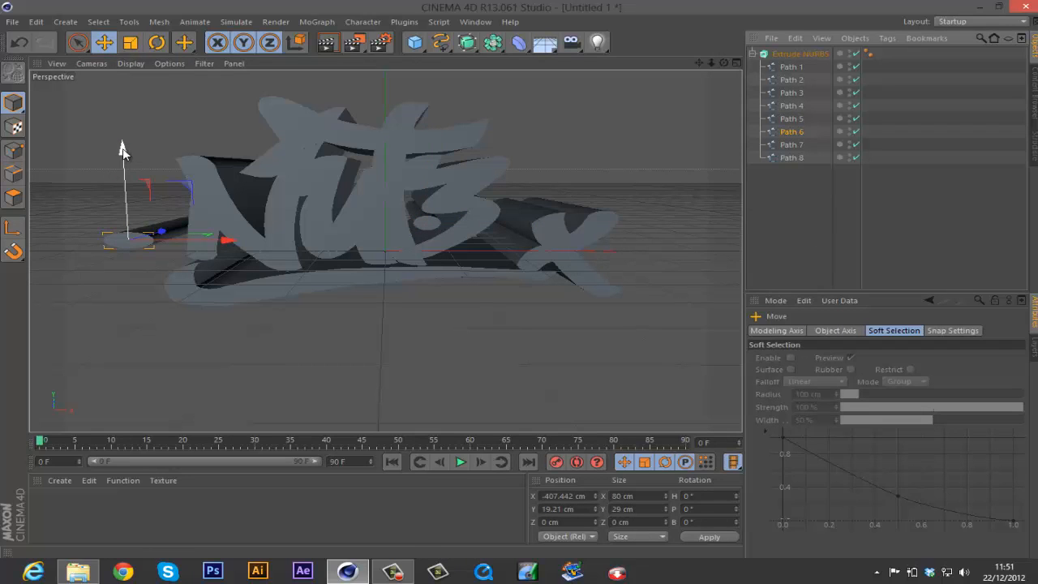
{"action": "left_click_drag", "start_coordinate": [124, 194], "coordinate": [160, 162]}
{"action": "left_click_drag", "start_coordinate": [226, 202], "coordinate": [344, 205]}
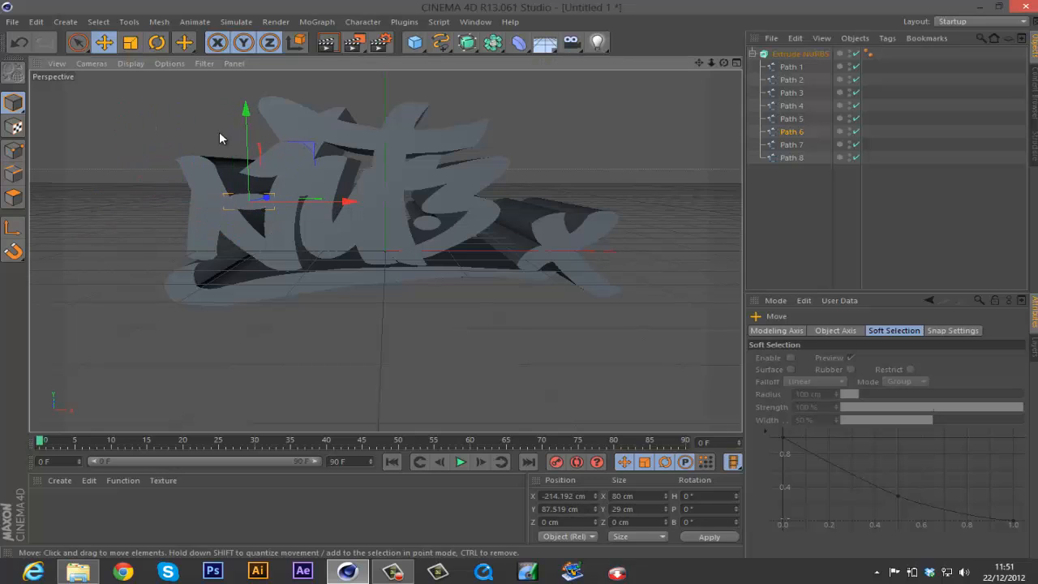
{"action": "left_click_drag", "start_coordinate": [247, 108], "coordinate": [244, 98]}
{"action": "left_click", "coordinate": [129, 45]}
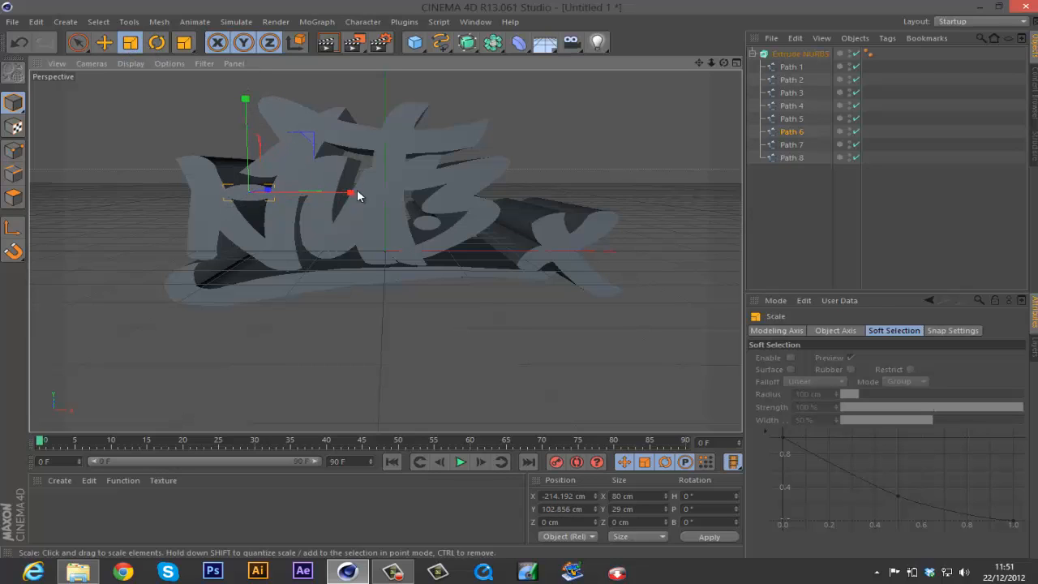
{"action": "left_click_drag", "start_coordinate": [354, 195], "coordinate": [321, 196]}
{"action": "left_click_drag", "start_coordinate": [245, 99], "coordinate": [245, 99]}
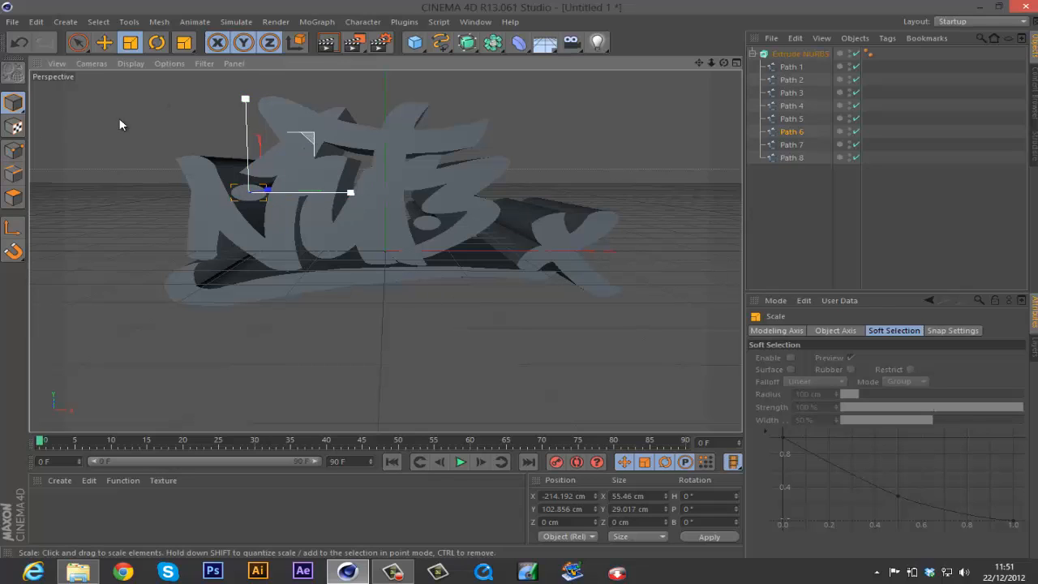
Scale the small x-shaped letter (Path 7) down to about 106 by 105 cm
{"action": "left_click", "coordinate": [794, 147]}
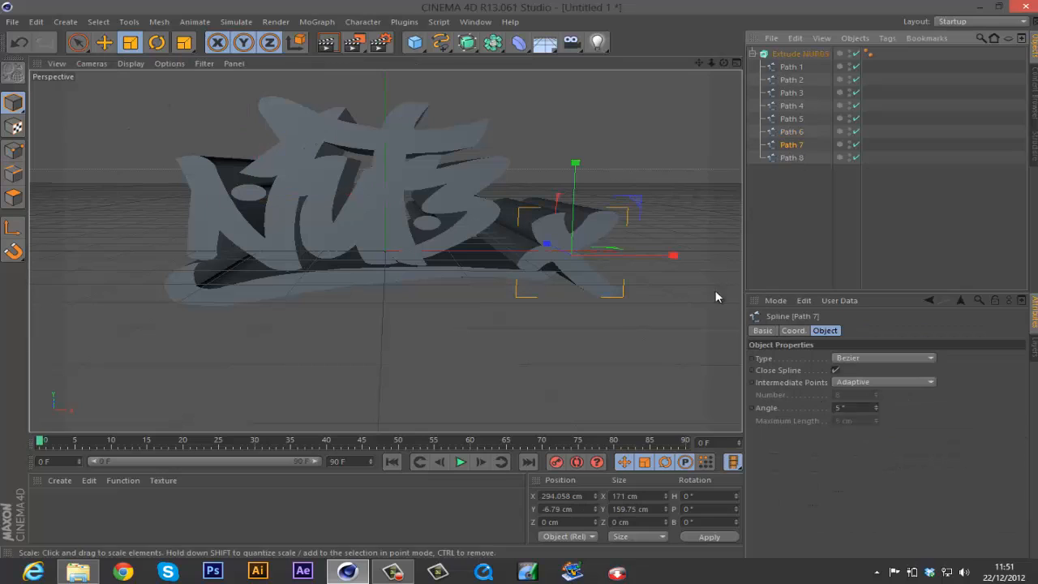
{"action": "left_click", "coordinate": [129, 45]}
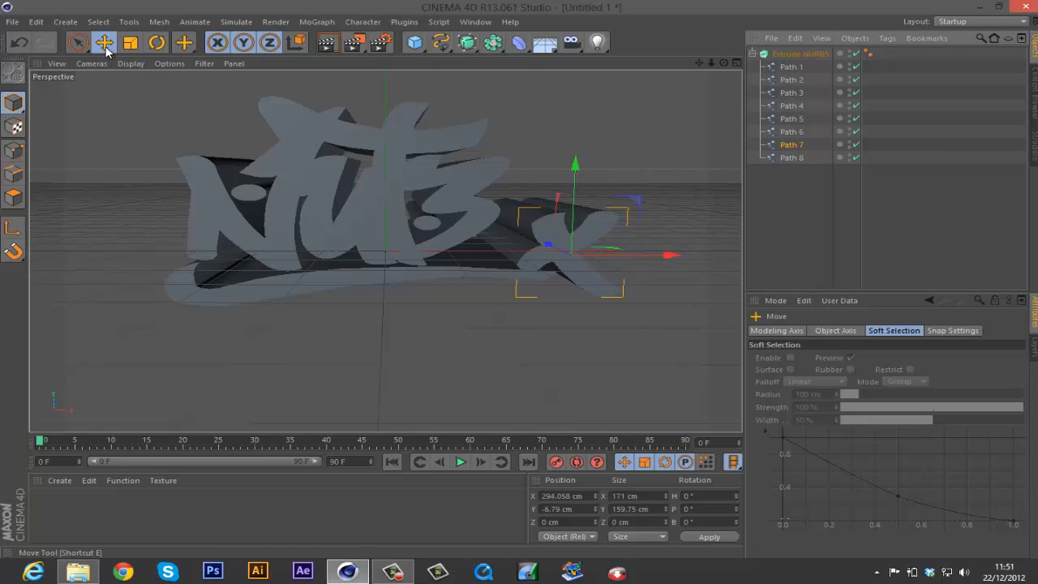
{"action": "left_click_drag", "start_coordinate": [575, 164], "coordinate": [578, 201]}
{"action": "left_click_drag", "start_coordinate": [673, 255], "coordinate": [634, 259]}
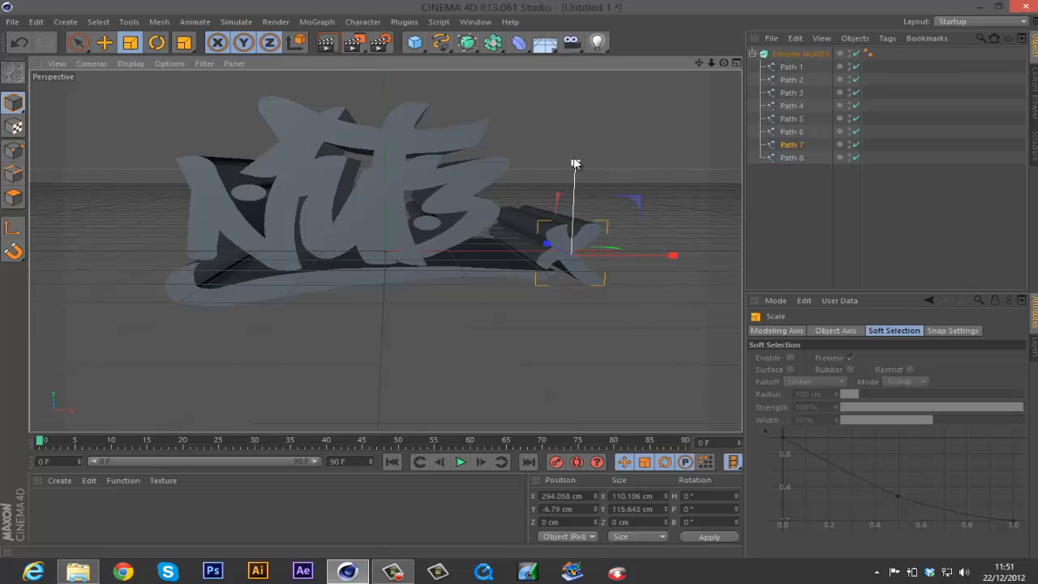
{"action": "left_click_drag", "start_coordinate": [574, 167], "coordinate": [575, 179]}
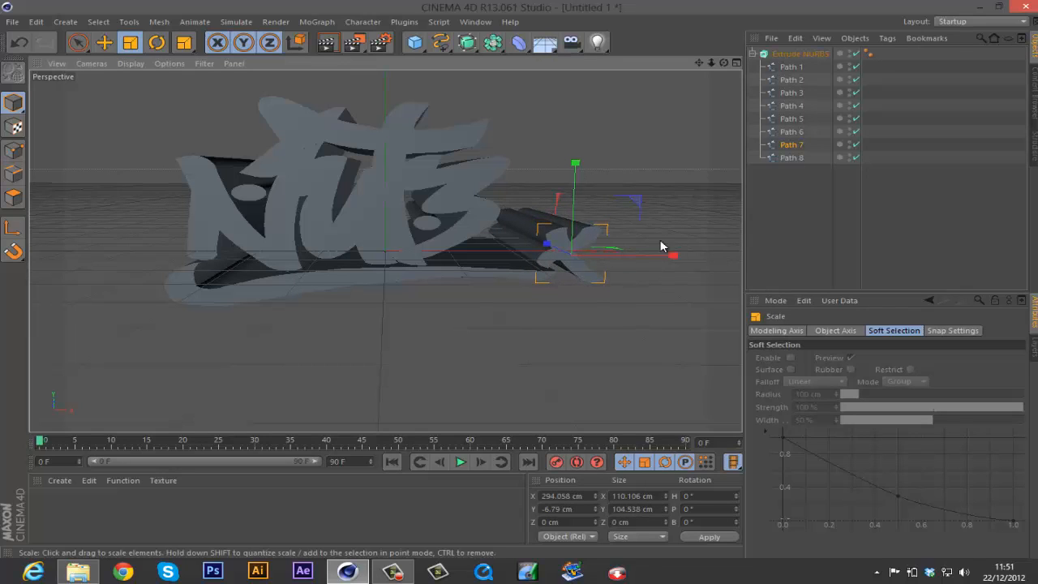
{"action": "left_click_drag", "start_coordinate": [676, 256], "coordinate": [670, 261]}
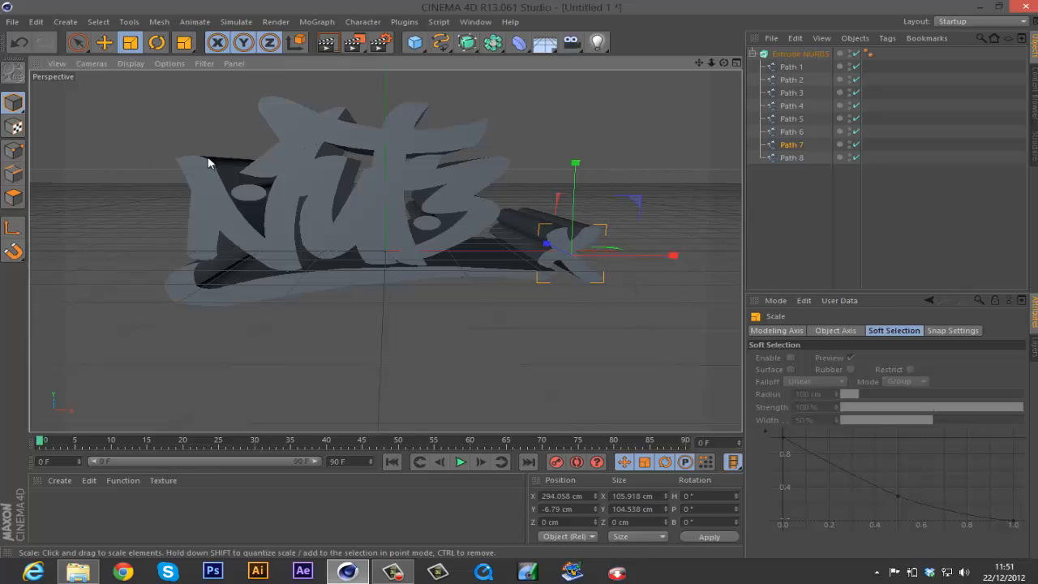
Move the Path 7 letter over the lower end of the 3, at about X 152 cm, Z -22 cm
{"action": "left_click", "coordinate": [98, 46]}
{"action": "left_click_drag", "start_coordinate": [669, 256], "coordinate": [577, 261]}
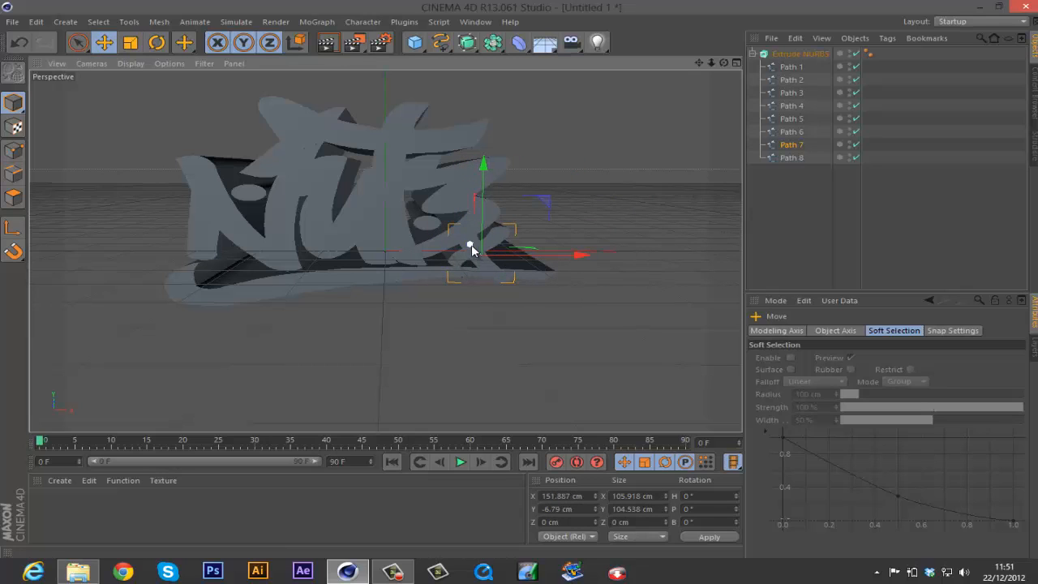
{"action": "left_click_drag", "start_coordinate": [471, 246], "coordinate": [471, 248]}
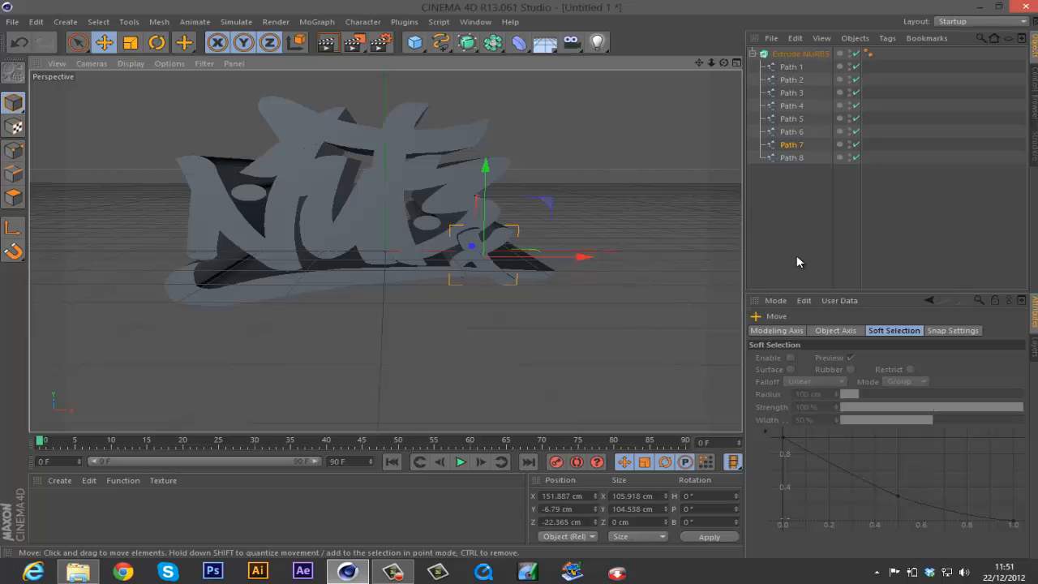
Bring the N (Path 1) forward to about Z -14 cm and the T (Path 3) to about Z -25 cm
{"action": "left_click", "coordinate": [788, 68]}
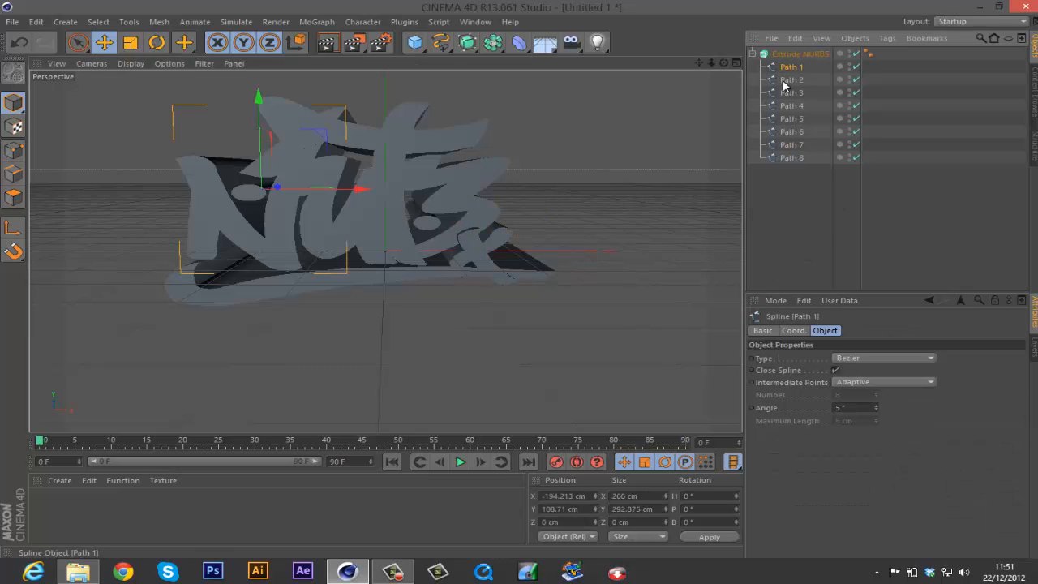
{"action": "left_click_drag", "start_coordinate": [280, 190], "coordinate": [280, 190]}
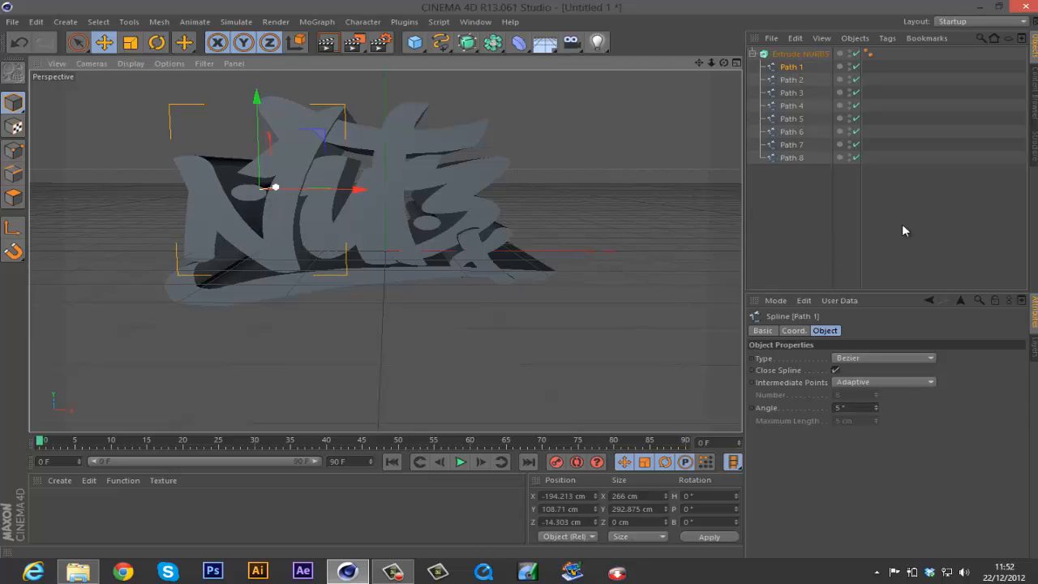
{"action": "left_click", "coordinate": [789, 92]}
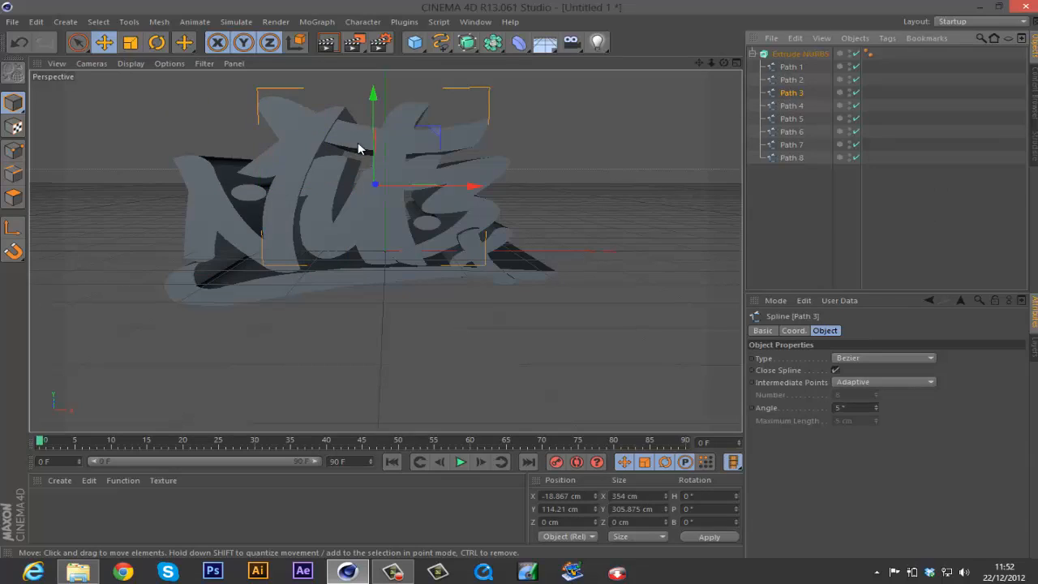
{"action": "left_click", "coordinate": [788, 106]}
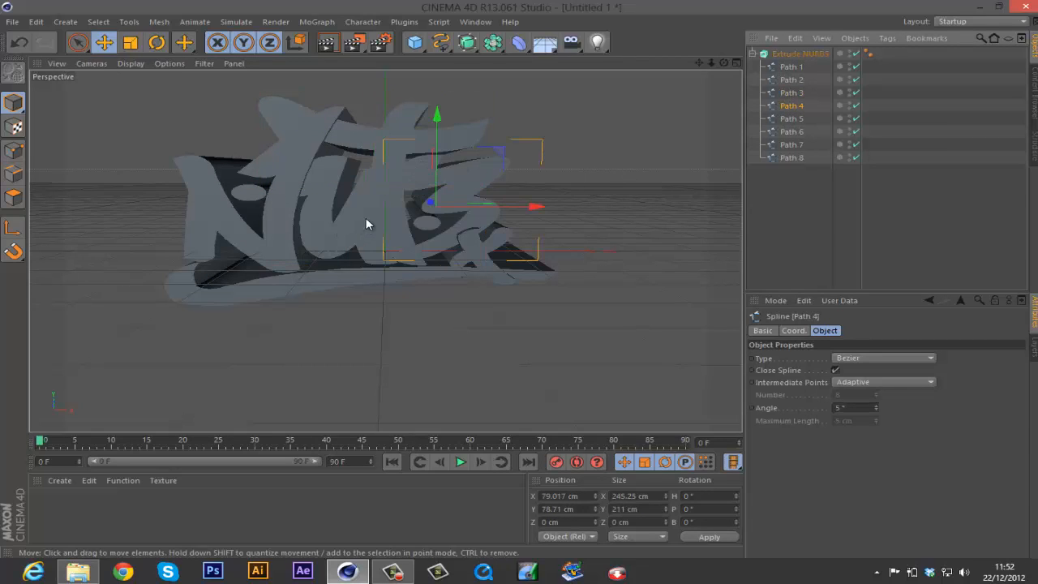
{"action": "left_click", "coordinate": [819, 94]}
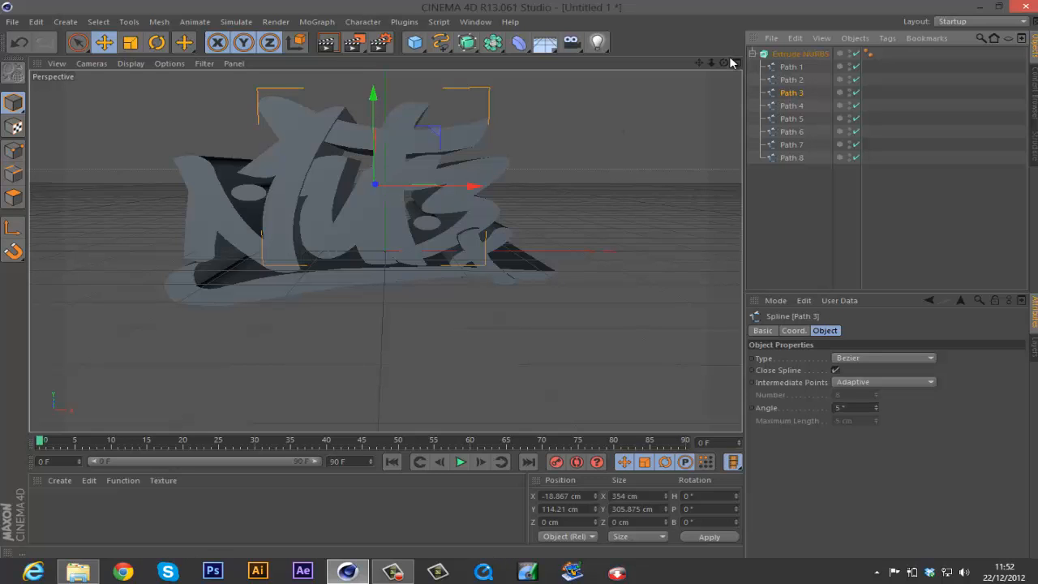
{"action": "mouse_move", "coordinate": [522, 278]}
{"action": "left_mouse_down", "text": "alt"}
{"action": "mouse_move", "coordinate": [511, 278]}
{"action": "mouse_move", "coordinate": [523, 278]}
{"action": "left_mouse_up", "text": "alt"}
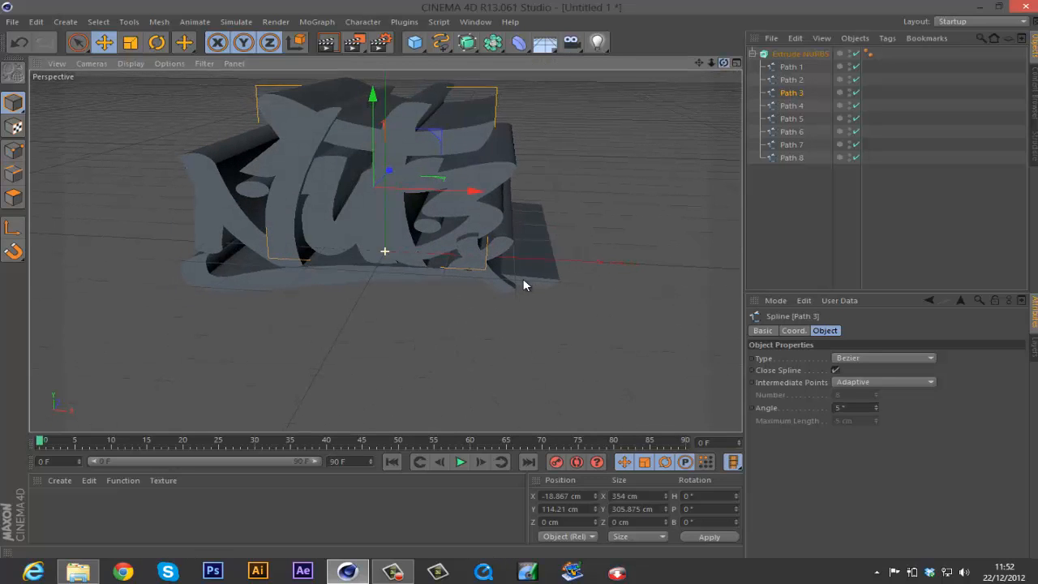
{"action": "left_click_drag", "start_coordinate": [389, 173], "coordinate": [390, 177]}
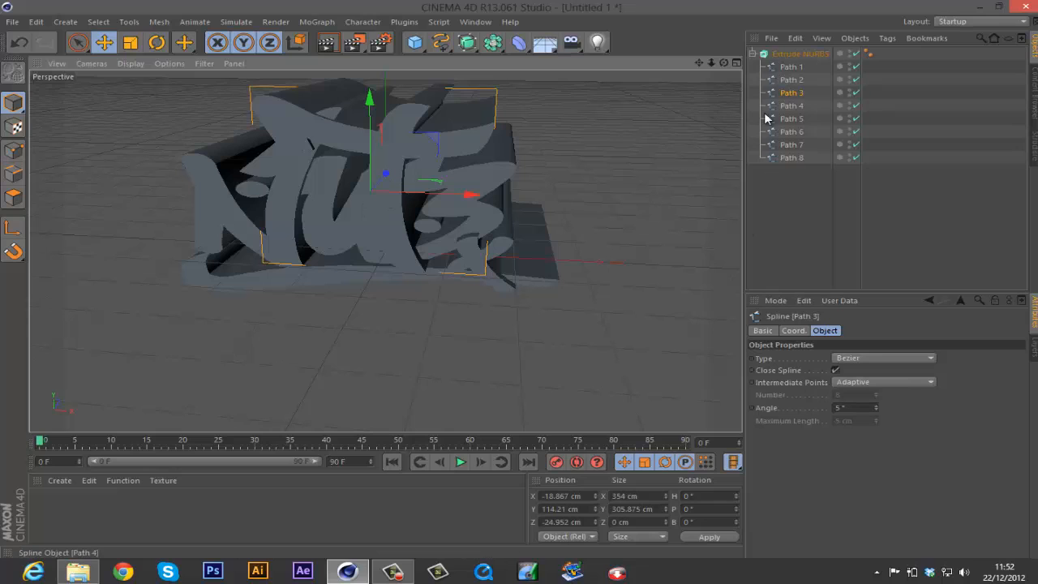
Move Path 4 to about Z -1 cm and reposition Path 7 at about Y 6 cm, Z -13 cm
{"action": "left_click", "coordinate": [791, 106]}
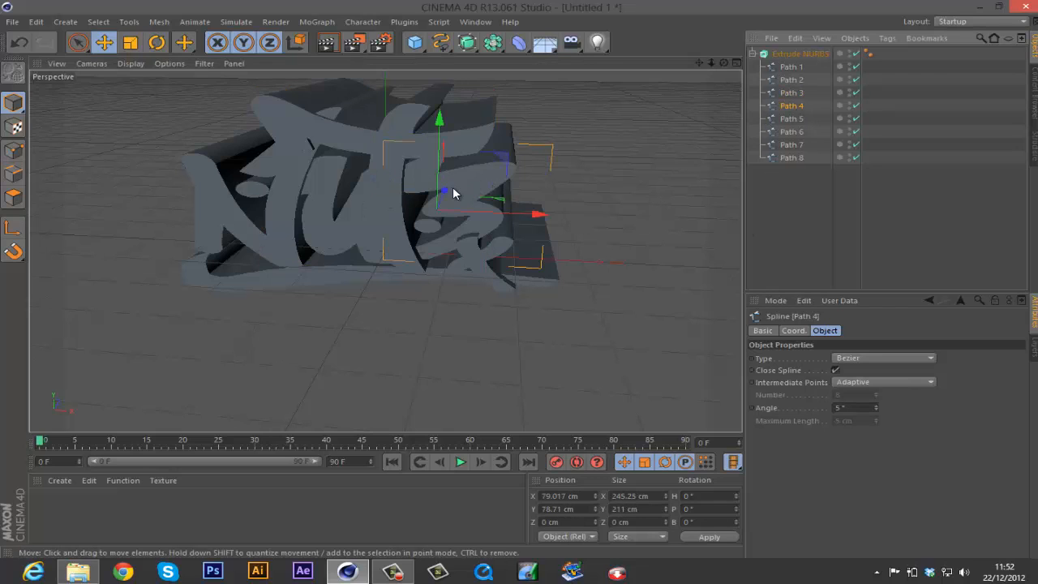
{"action": "left_click_drag", "start_coordinate": [446, 193], "coordinate": [448, 198]}
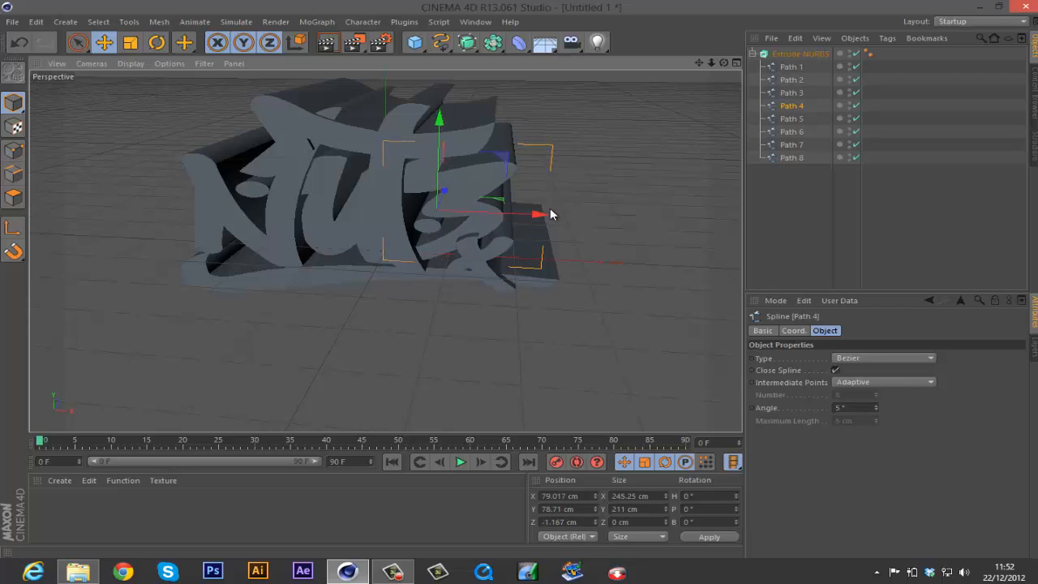
{"action": "left_click", "coordinate": [804, 120]}
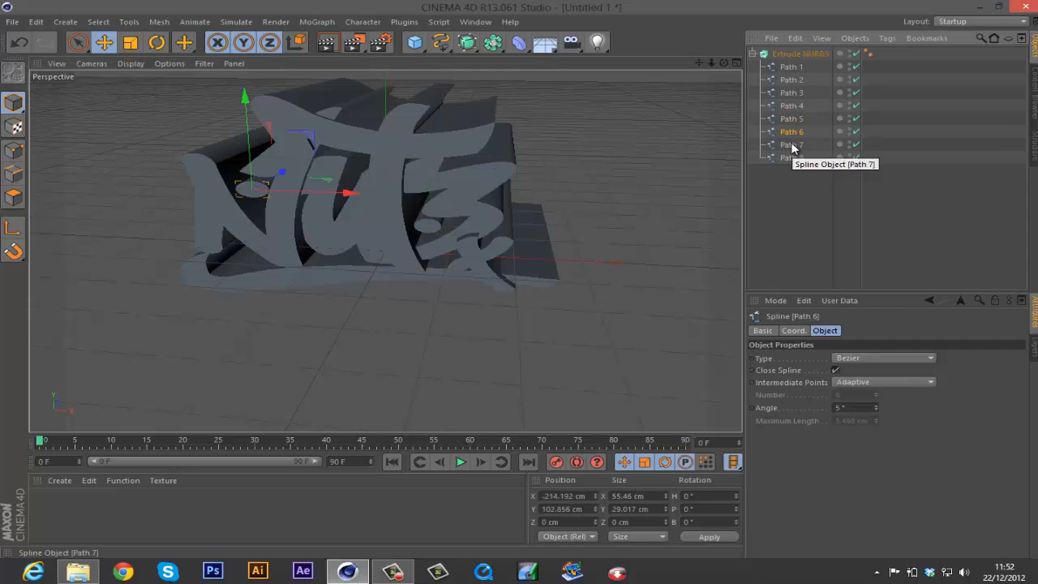
{"action": "left_click", "coordinate": [791, 144]}
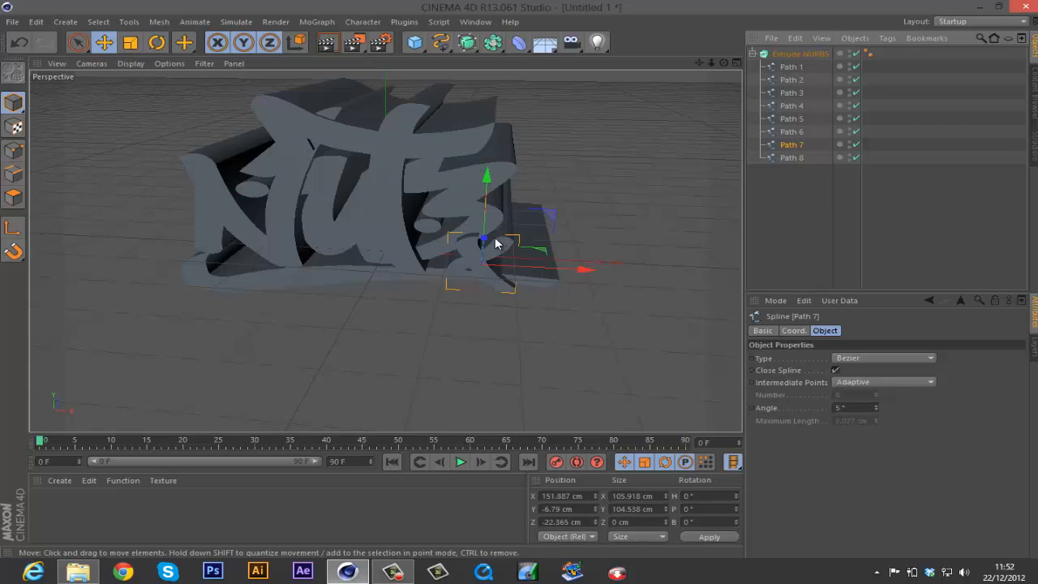
{"action": "left_click_drag", "start_coordinate": [524, 283], "coordinate": [499, 227], "text": "alt"}
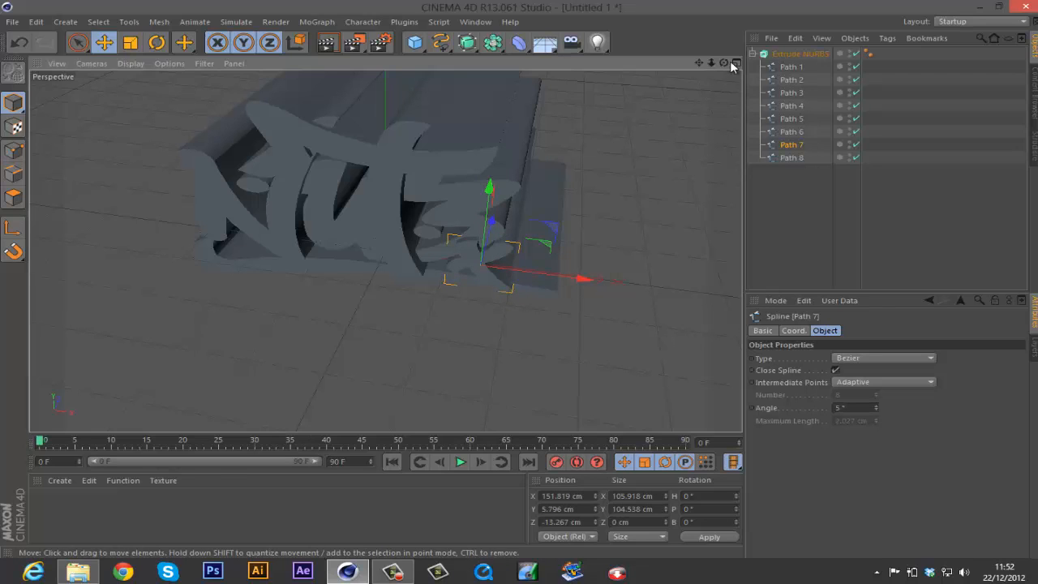
{"action": "left_click_drag", "start_coordinate": [514, 283], "coordinate": [522, 278], "text": "alt"}
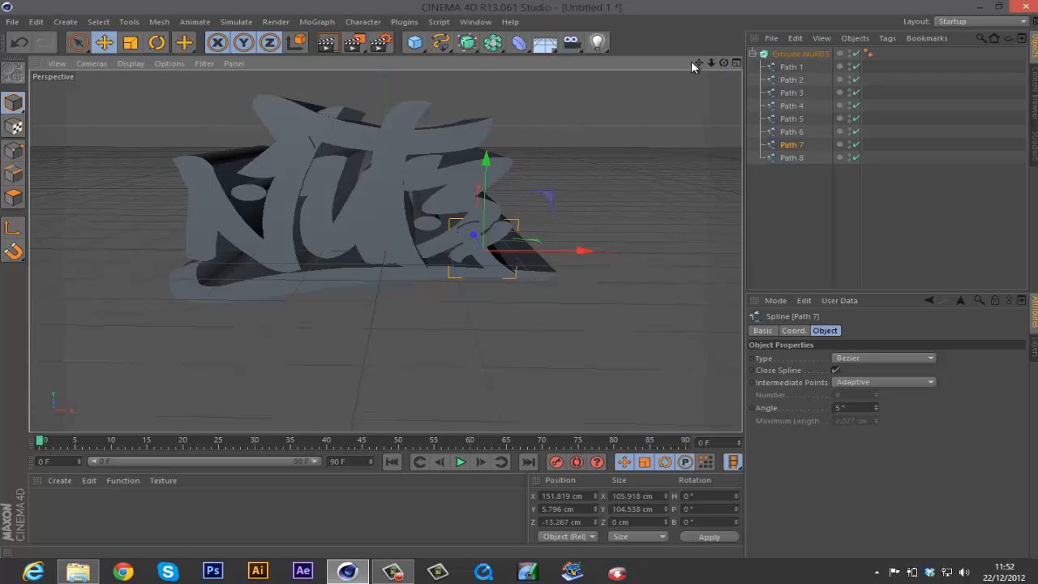
{"action": "middle_click_drag", "start_coordinate": [529, 284], "coordinate": [523, 286], "text": "alt"}
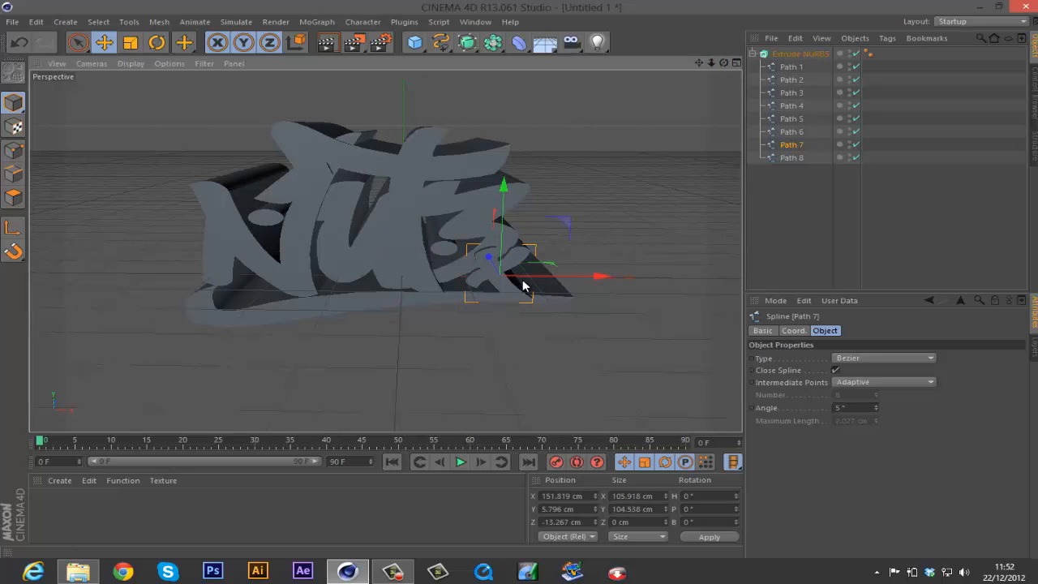
{"action": "left_click_drag", "start_coordinate": [724, 63], "coordinate": [523, 284]}
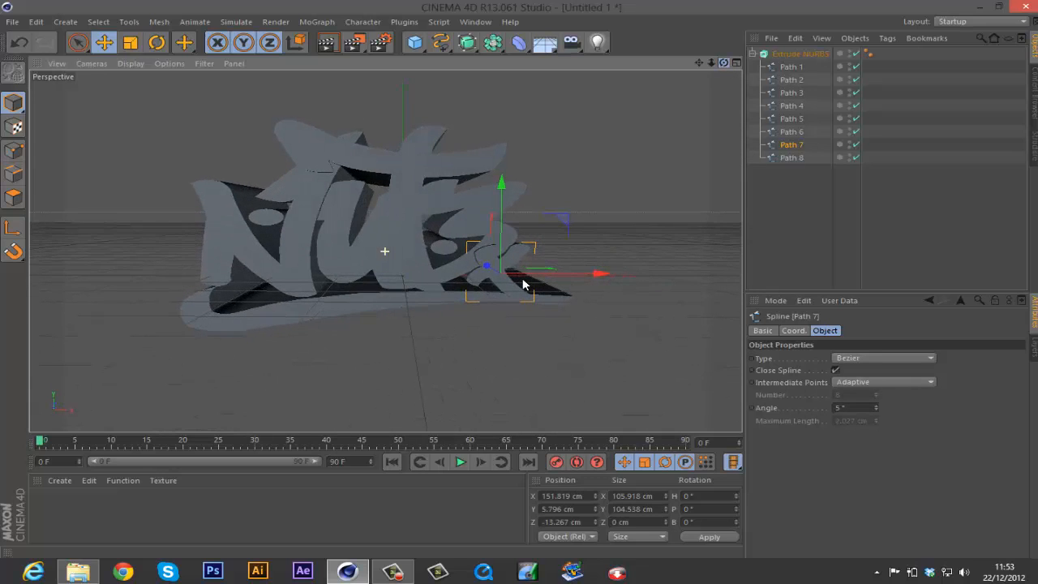
Scale the underline stroke (Path 8) down to about 465 by 55 cm
{"action": "left_click", "coordinate": [791, 157]}
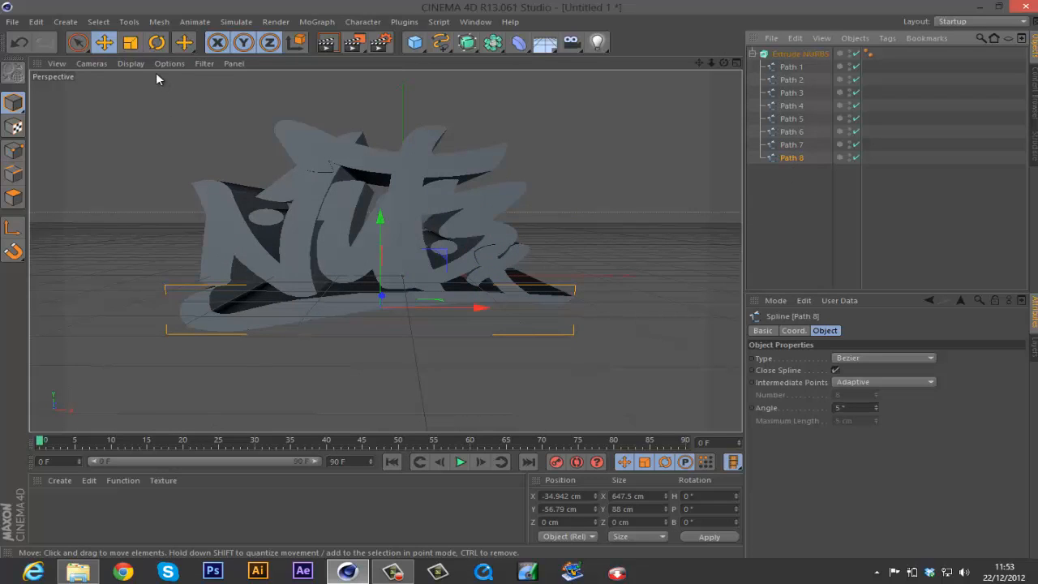
{"action": "left_click", "coordinate": [130, 42]}
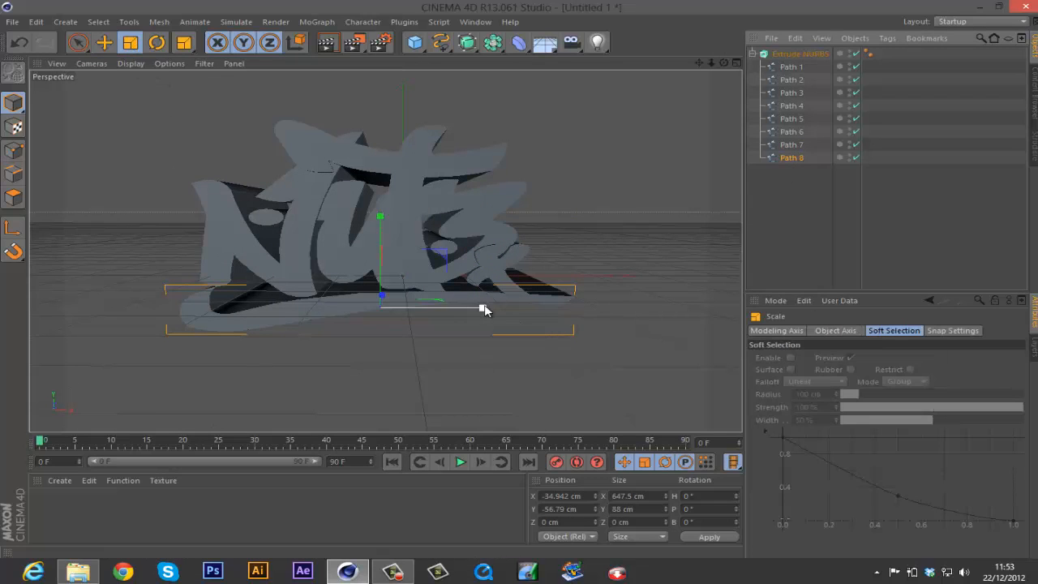
{"action": "left_click_drag", "start_coordinate": [484, 309], "coordinate": [451, 311]}
{"action": "left_click_drag", "start_coordinate": [380, 217], "coordinate": [382, 251]}
Move the Path 8 underline up against the letters, at about X -66 cm, Y -40 cm
{"action": "left_click", "coordinate": [103, 42]}
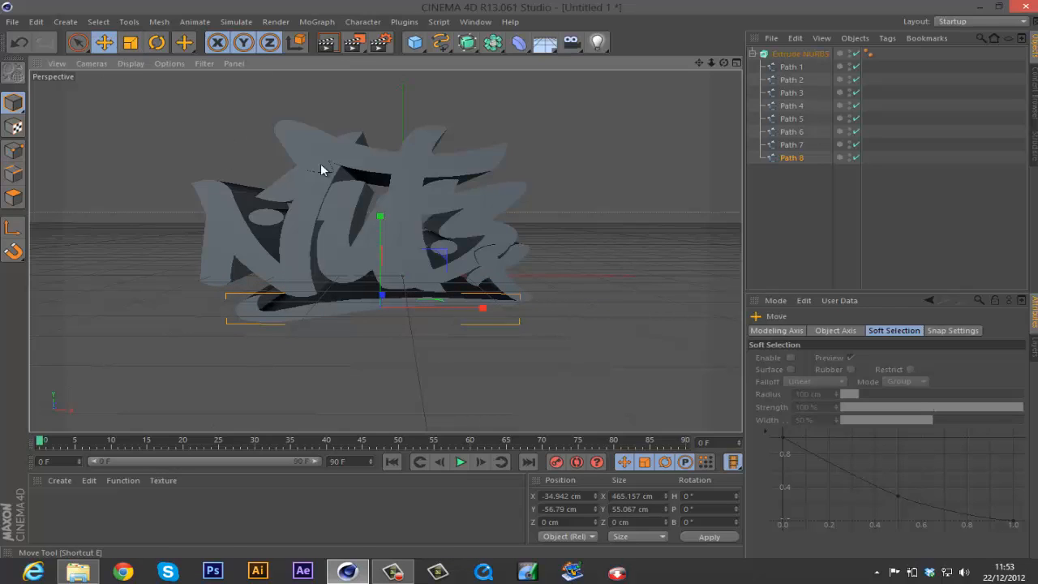
{"action": "left_click_drag", "start_coordinate": [479, 308], "coordinate": [454, 309]}
{"action": "left_click_drag", "start_coordinate": [362, 221], "coordinate": [364, 210]}
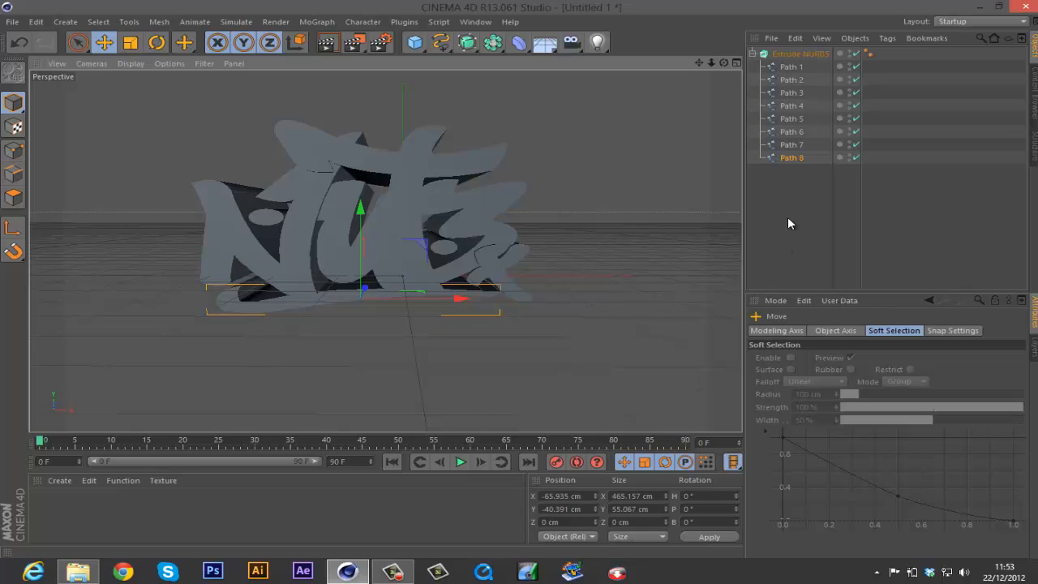
Collapse the Extrude NURBS hierarchy and duplicate the whole object
{"action": "left_click", "coordinate": [753, 54]}
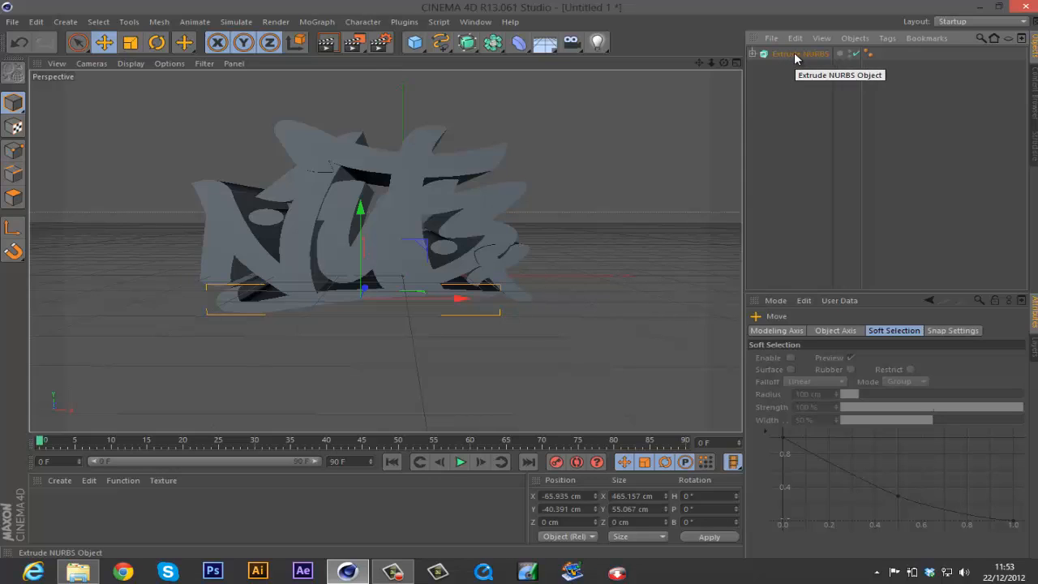
{"action": "left_click", "coordinate": [794, 55]}
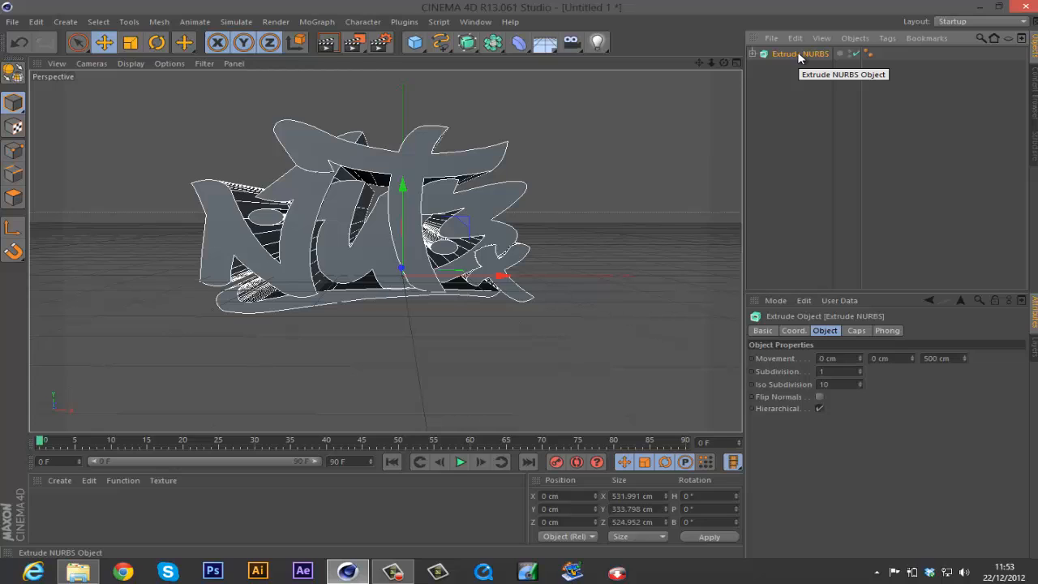
{"action": "left_click_drag", "start_coordinate": [799, 57], "coordinate": [798, 80], "text": "ctrl"}
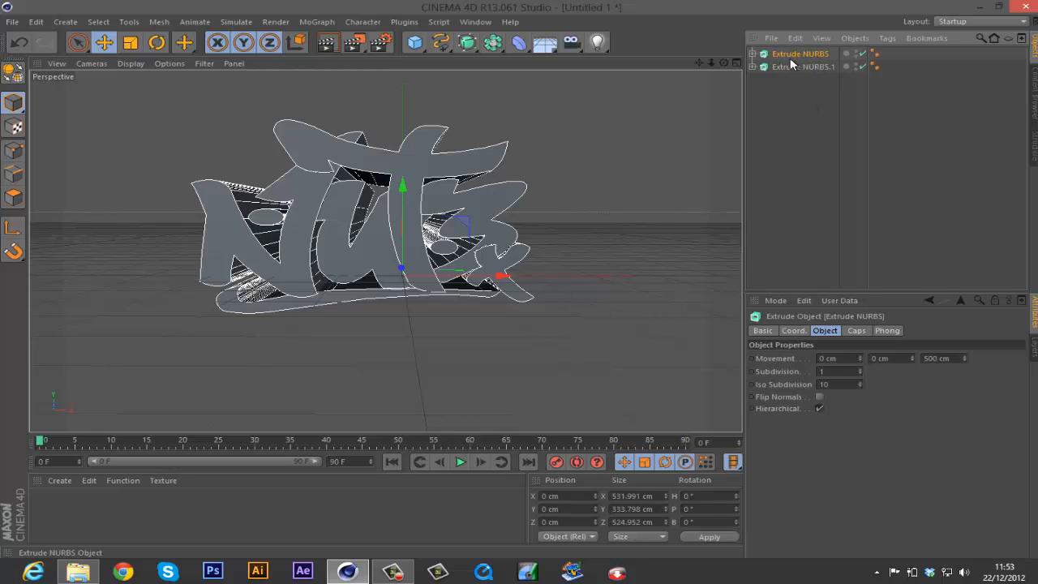
Set both the start and end caps of the original Extrude NURBS to Fillet Cap
{"action": "left_click", "coordinate": [856, 331]}
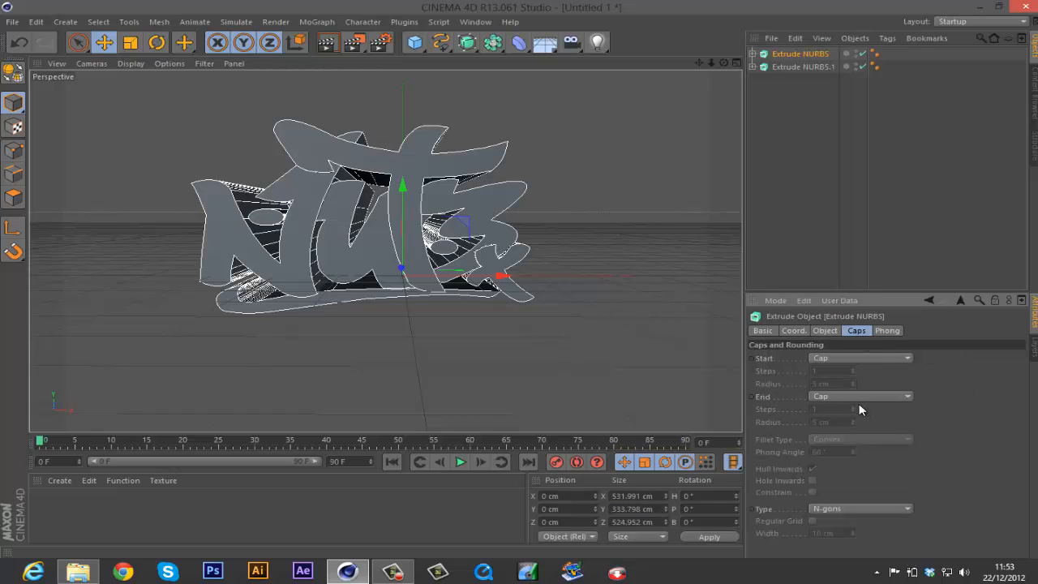
{"action": "left_click", "coordinate": [846, 359]}
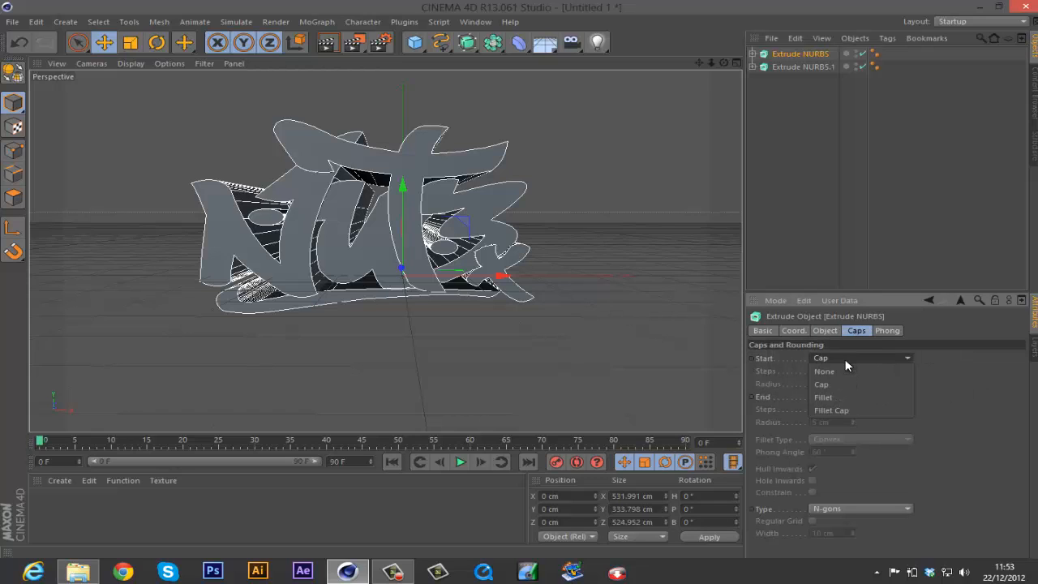
{"action": "left_click", "coordinate": [850, 409]}
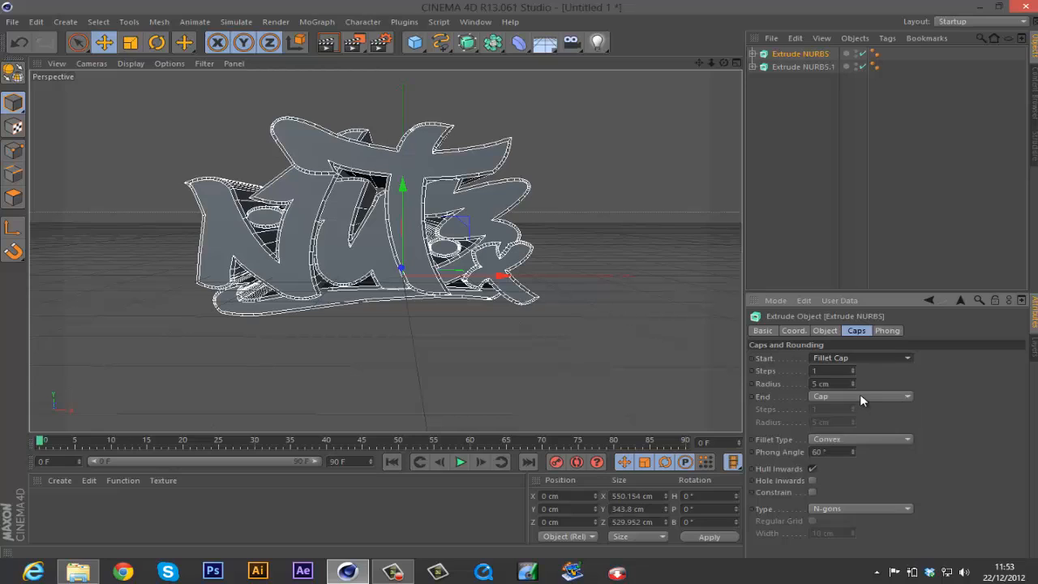
{"action": "left_click", "coordinate": [862, 398]}
{"action": "left_click", "coordinate": [862, 448]}
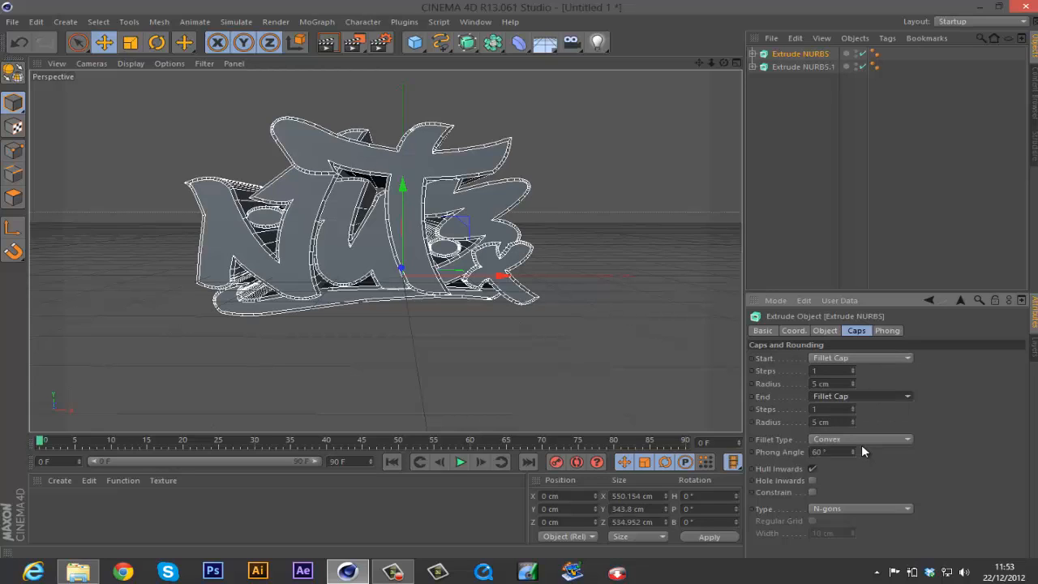
Set the fillet steps of the start and end caps to 5
{"action": "left_click", "coordinate": [854, 369]}
{"action": "left_click", "coordinate": [853, 369]}
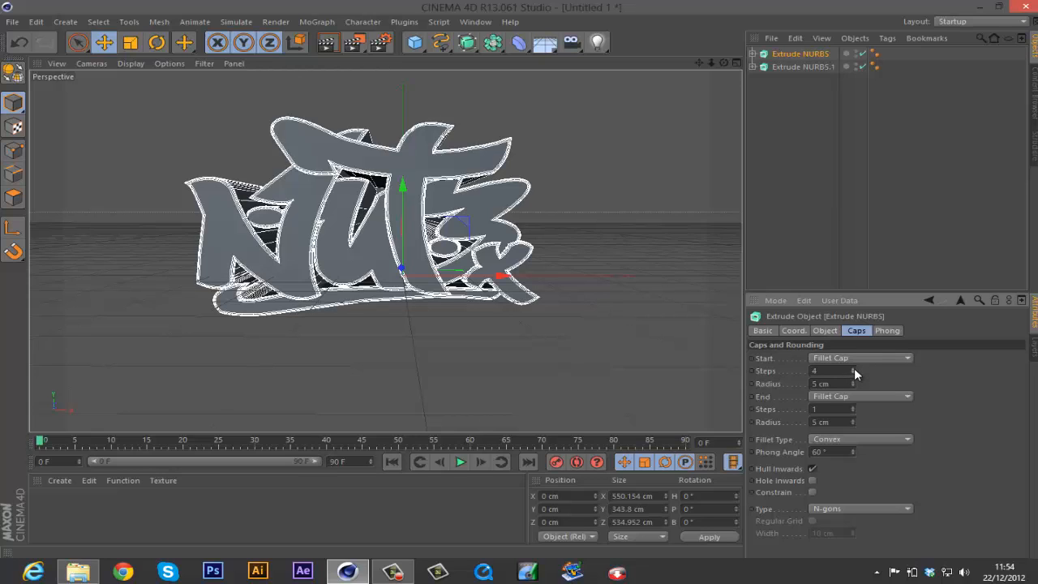
{"action": "left_click", "coordinate": [854, 369]}
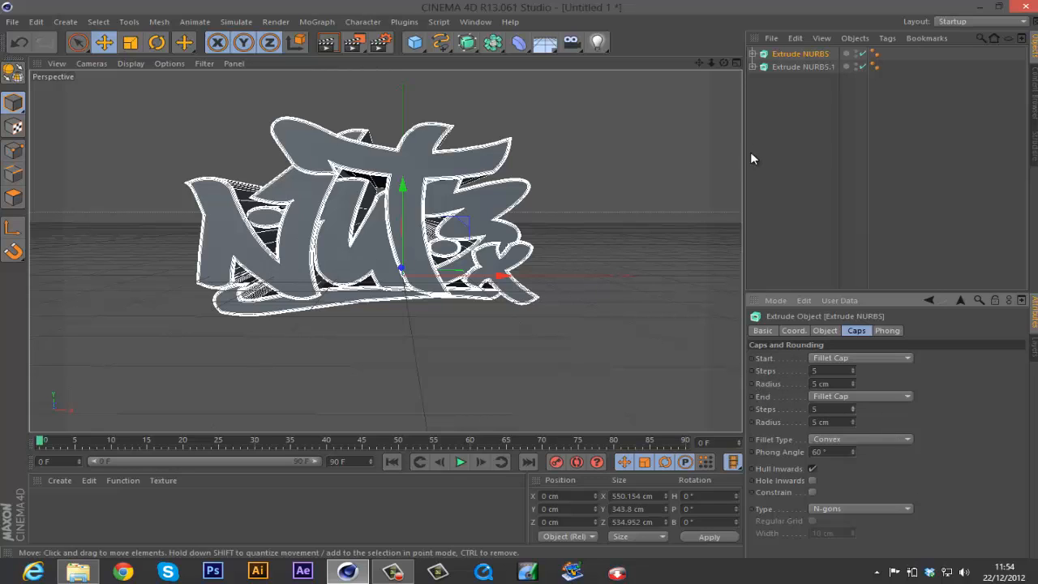
Move the duplicate Extrude NURBS.1 forward along Z to about -9.6 cm so its faces sit in front of the filleted original
{"action": "left_click", "coordinate": [798, 66]}
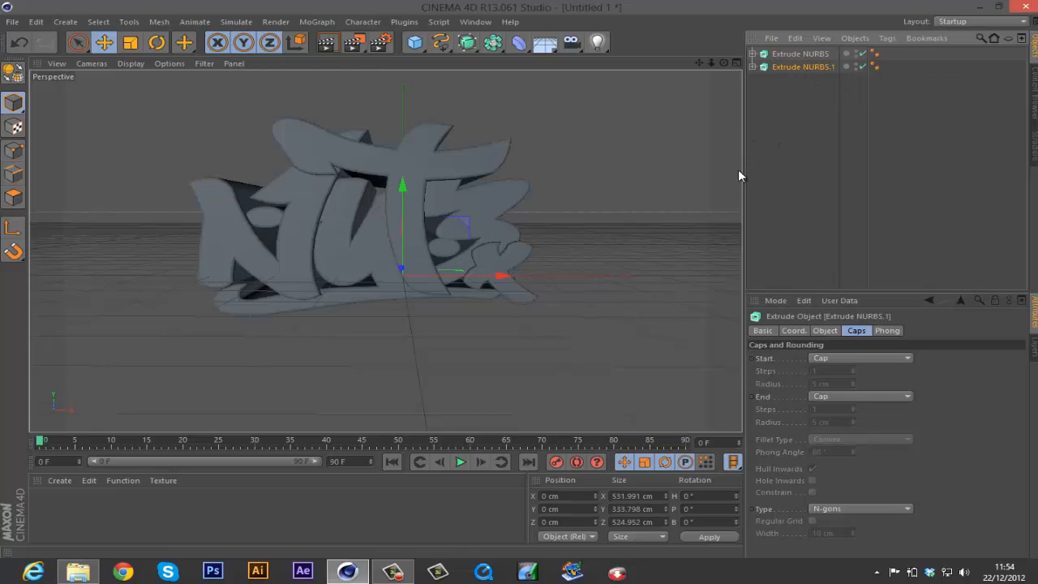
{"action": "mouse_move", "coordinate": [522, 278]}
{"action": "left_mouse_down", "text": "alt"}
{"action": "mouse_move", "coordinate": [511, 281]}
{"action": "mouse_move", "coordinate": [524, 285]}
{"action": "left_mouse_up", "text": "alt"}
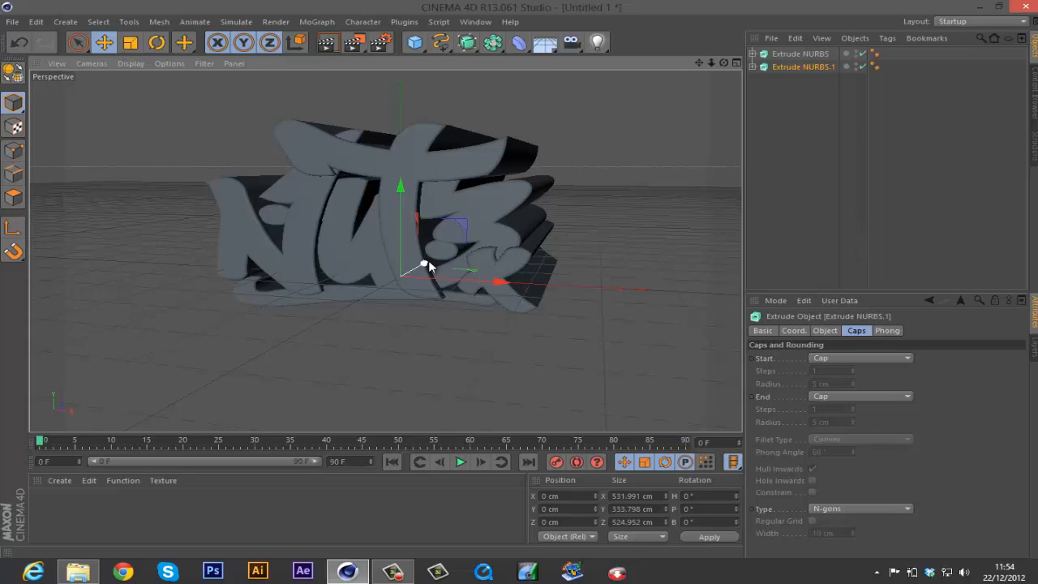
{"action": "left_click_drag", "start_coordinate": [430, 266], "coordinate": [423, 268]}
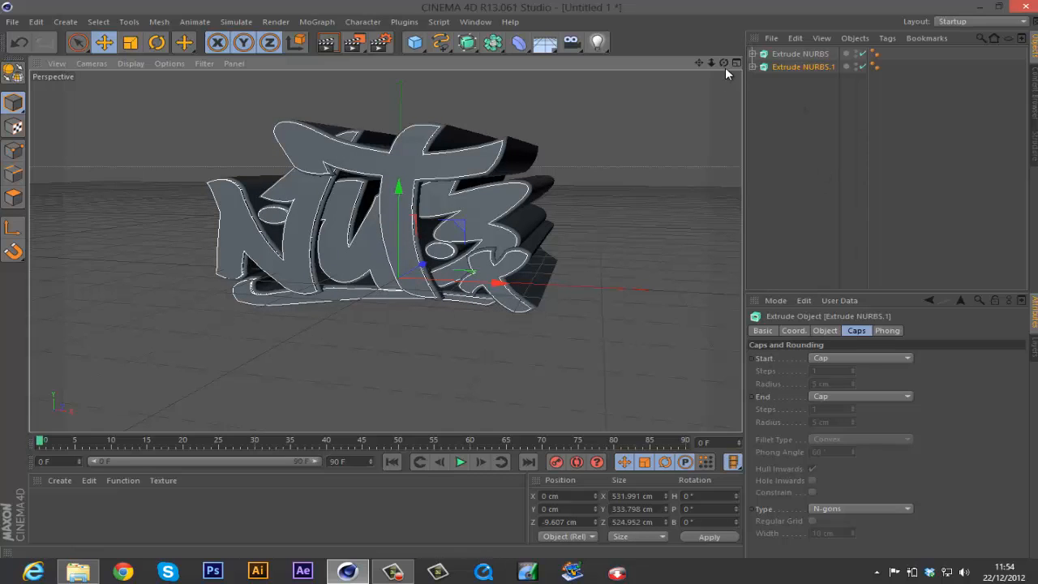
{"action": "left_click_drag", "start_coordinate": [723, 62], "coordinate": [523, 285]}
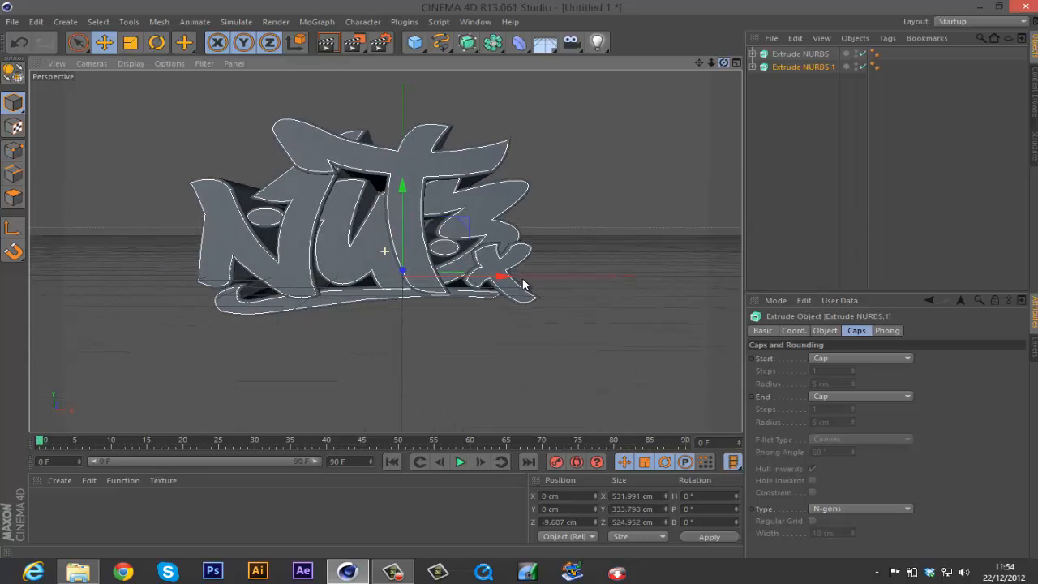
{"action": "left_click", "coordinate": [799, 150]}
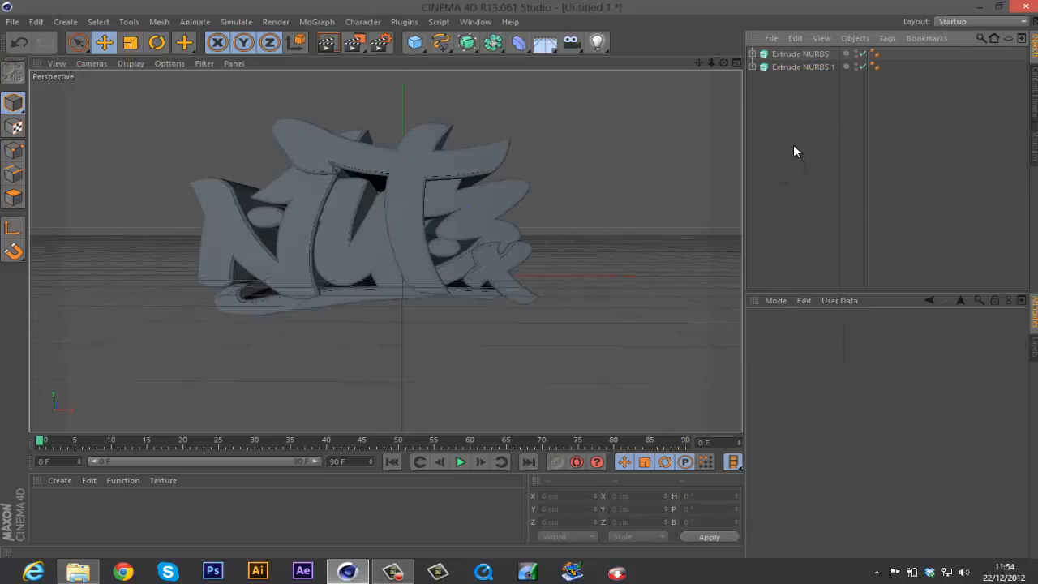
Create a new material and set its color to black, RGB 0, 0, 0
{"action": "double_click", "coordinate": [60, 517]}
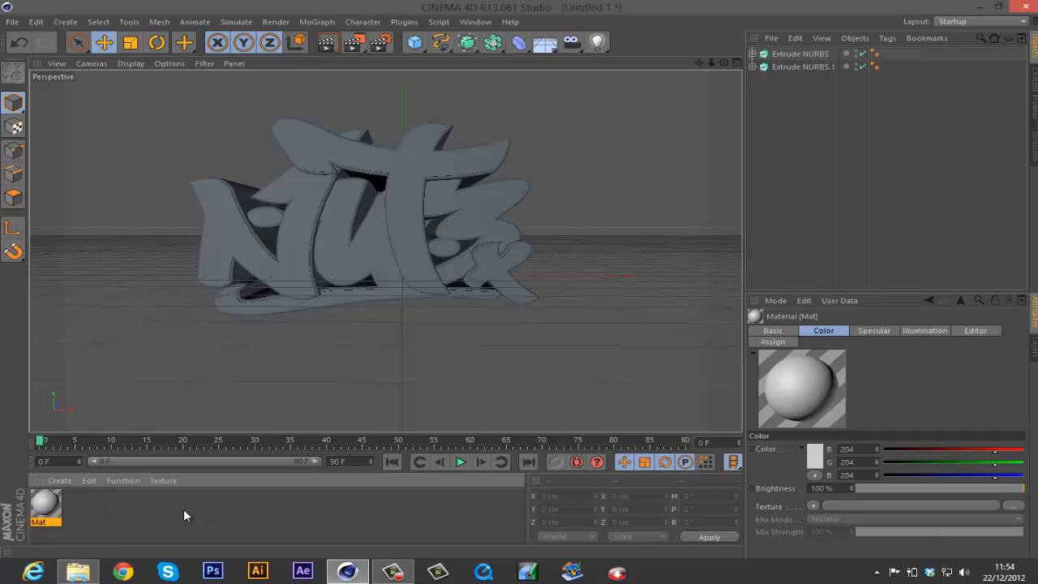
{"action": "left_click", "coordinate": [43, 507]}
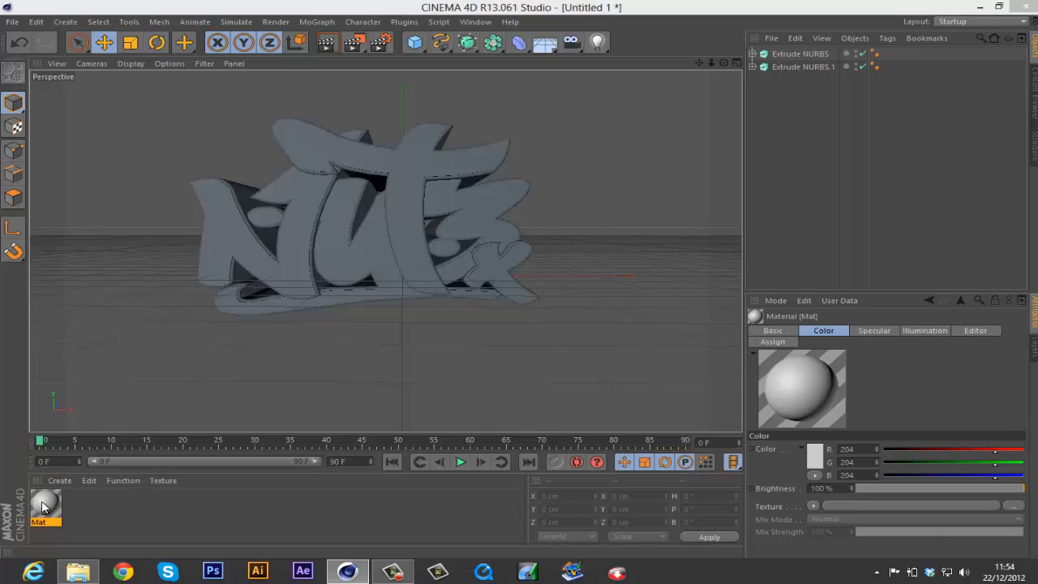
{"action": "double_click", "coordinate": [45, 507]}
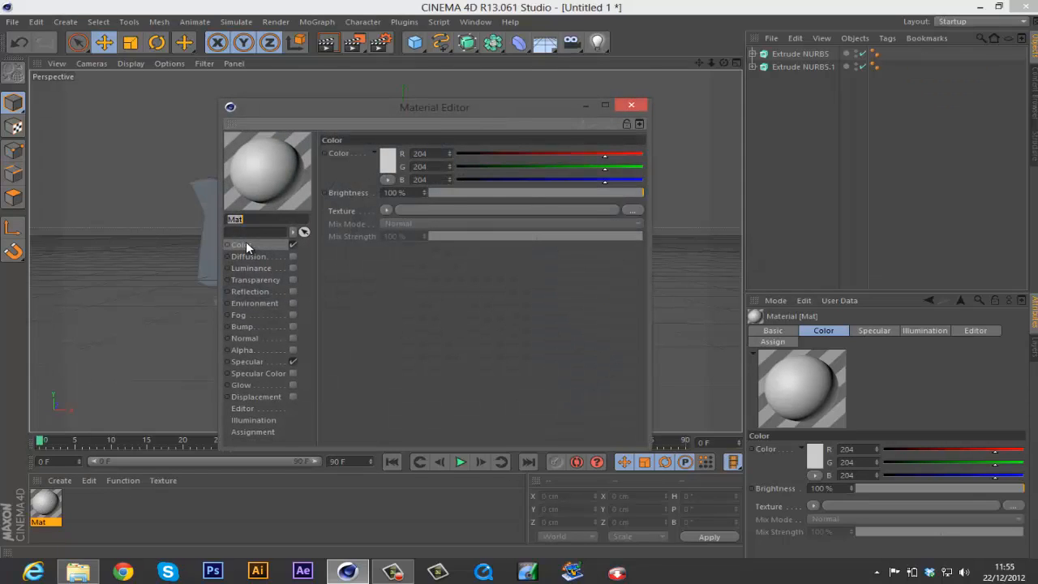
{"action": "left_click", "coordinate": [388, 162]}
{"action": "left_click_drag", "start_coordinate": [388, 97], "coordinate": [441, 165]}
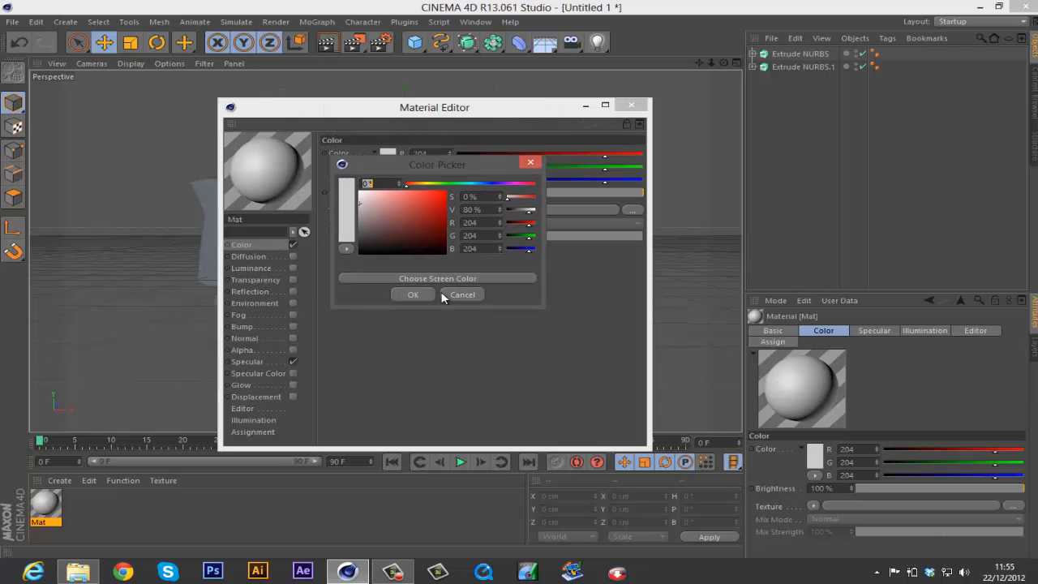
{"action": "left_click_drag", "start_coordinate": [403, 210], "coordinate": [318, 268]}
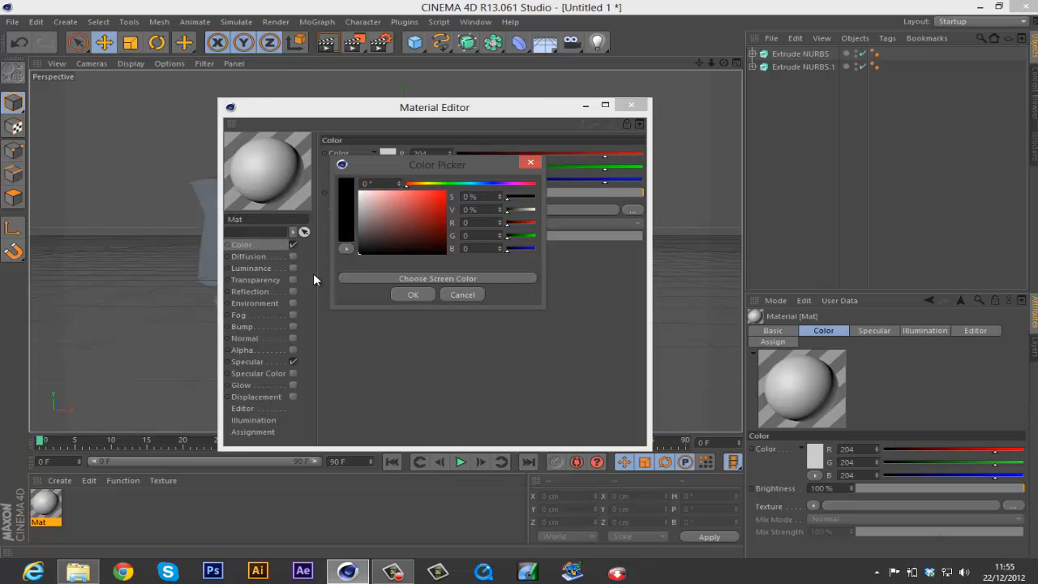
{"action": "left_click", "coordinate": [413, 296]}
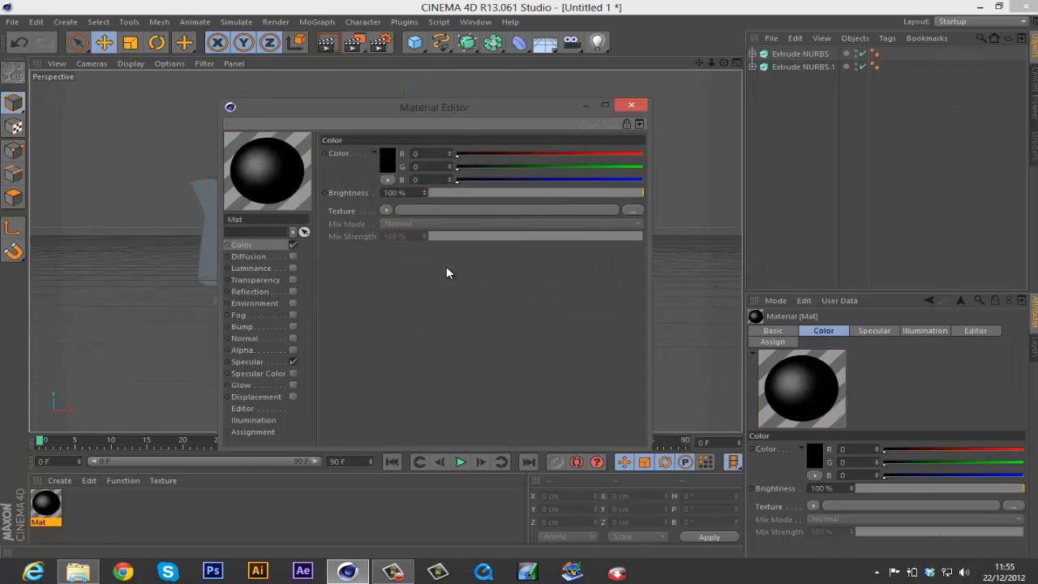
Enable reflection on the black material with a brightness of 25%, and review its color and specular settings
{"action": "left_click", "coordinate": [245, 291]}
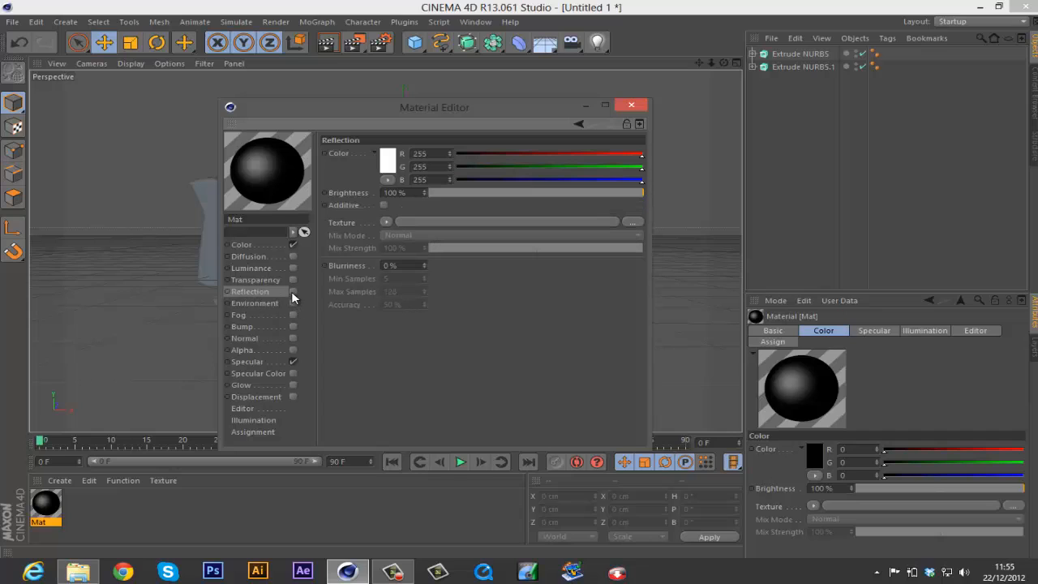
{"action": "left_click", "coordinate": [293, 292]}
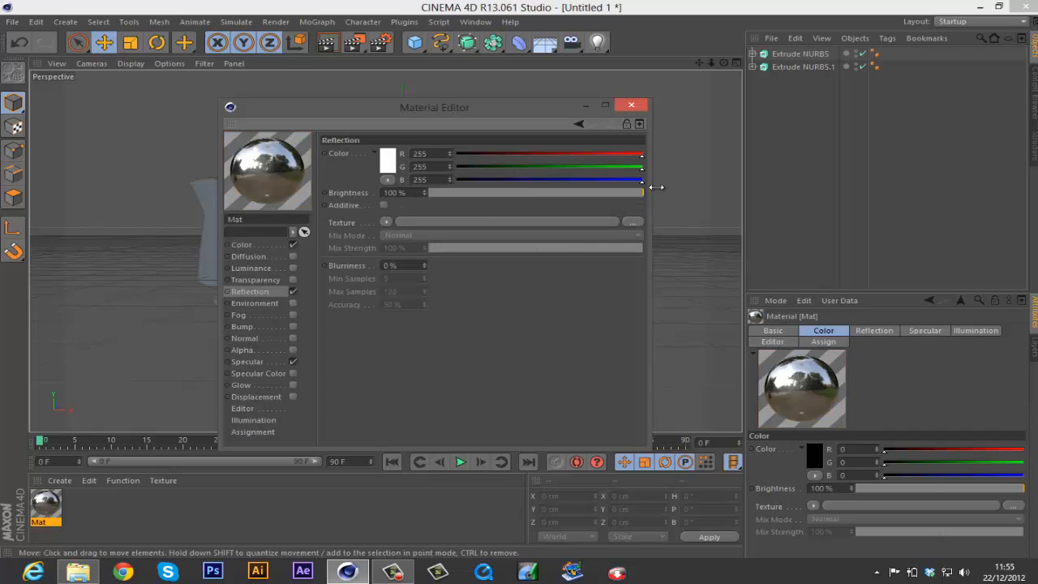
{"action": "left_click_drag", "start_coordinate": [641, 194], "coordinate": [546, 208]}
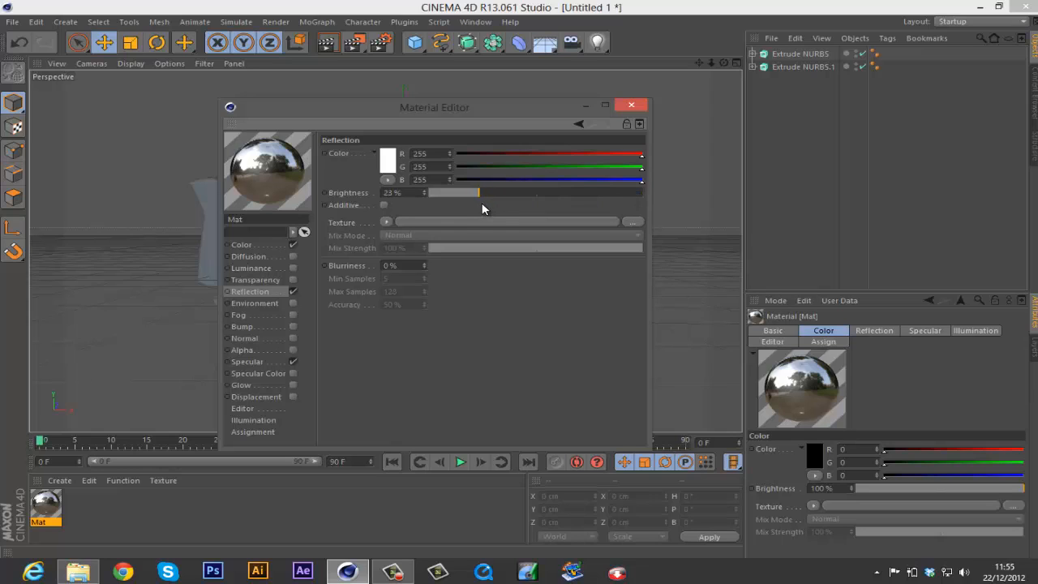
{"action": "left_click_drag", "start_coordinate": [479, 205], "coordinate": [482, 206]}
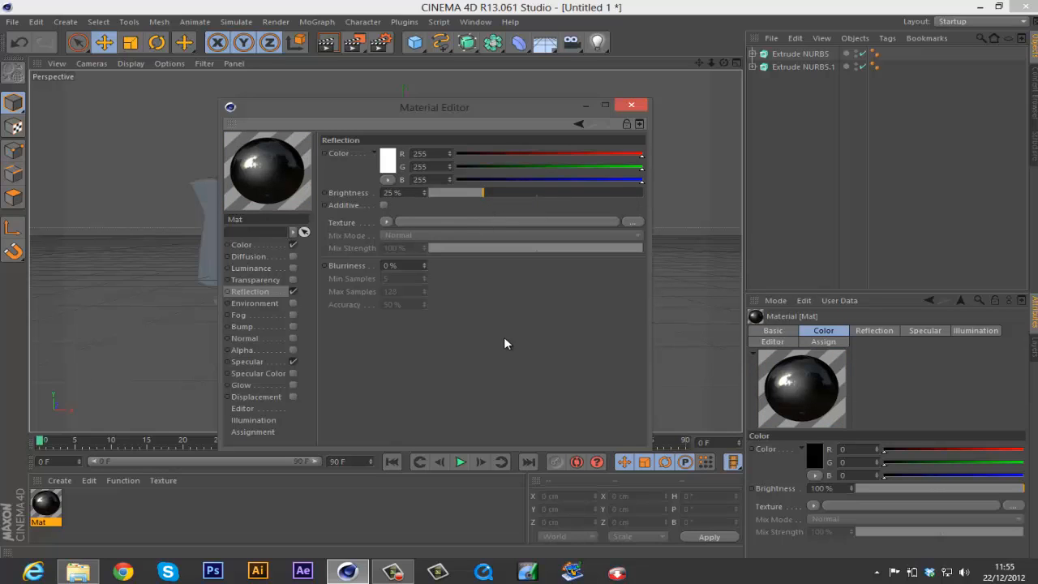
{"action": "left_click", "coordinate": [251, 244]}
{"action": "left_click", "coordinate": [252, 292]}
{"action": "left_click", "coordinate": [257, 361]}
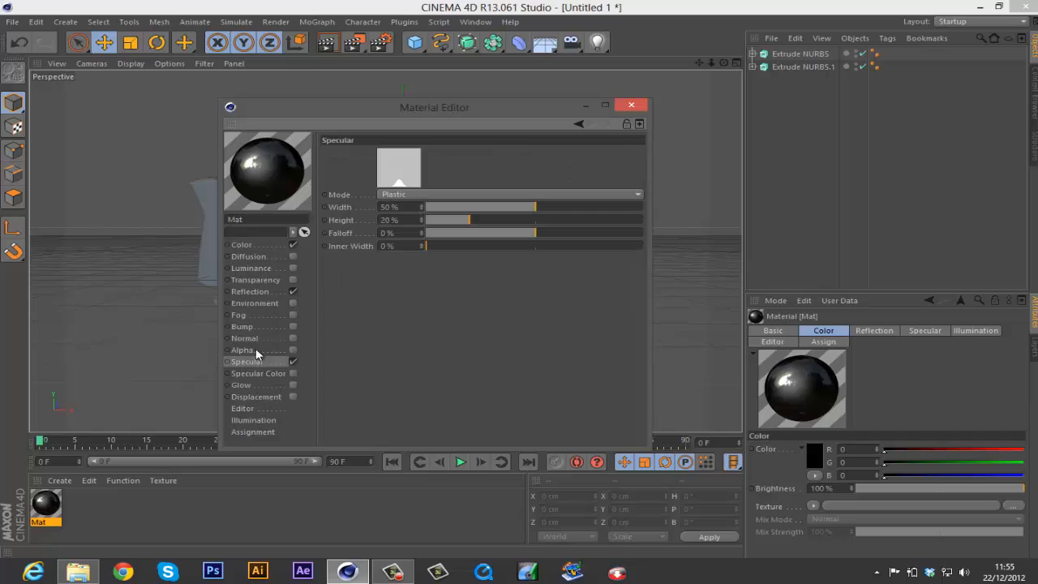
Set the black material's preview to Object (Soft Shadow) and apply the material to the original Extrude NURBS
{"action": "right_click", "coordinate": [264, 174]}
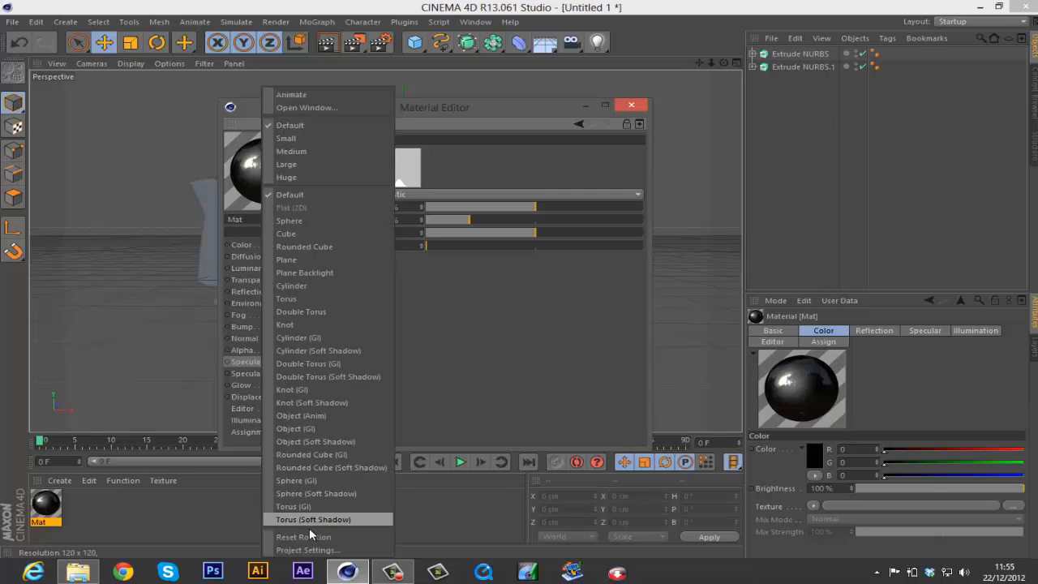
{"action": "left_click", "coordinate": [346, 442]}
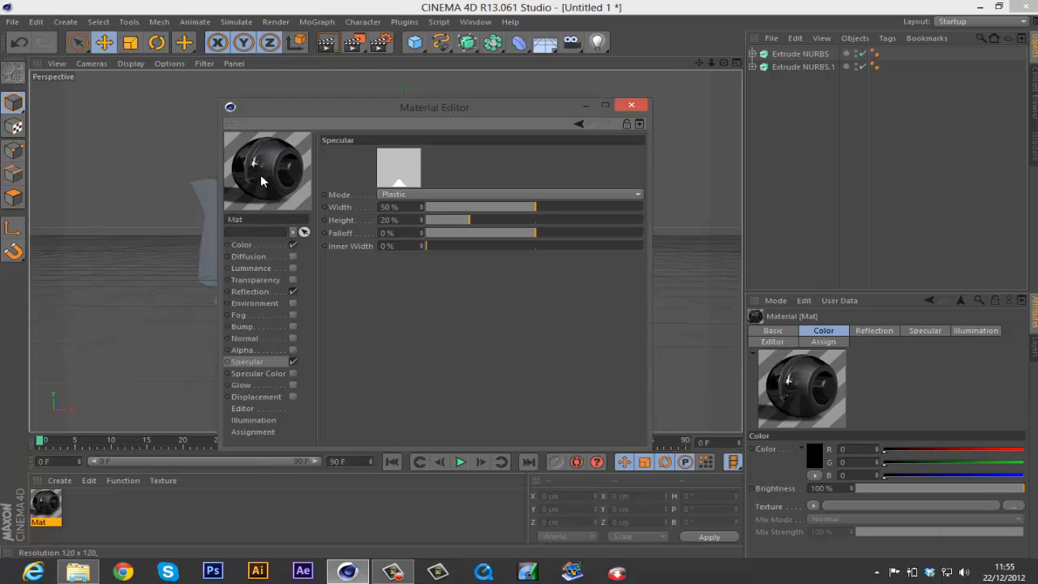
{"action": "left_click", "coordinate": [632, 106]}
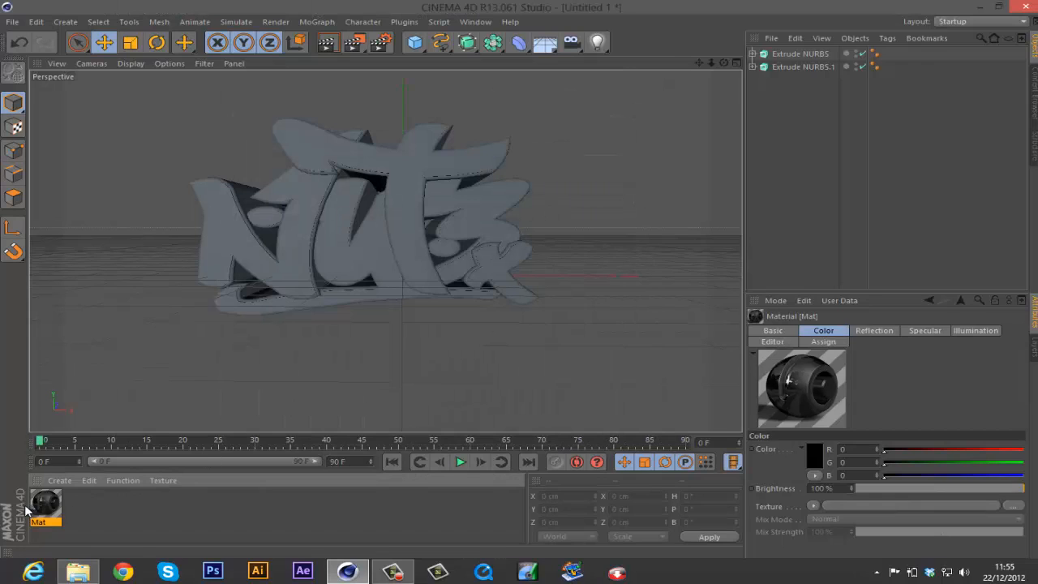
{"action": "left_click", "coordinate": [81, 507]}
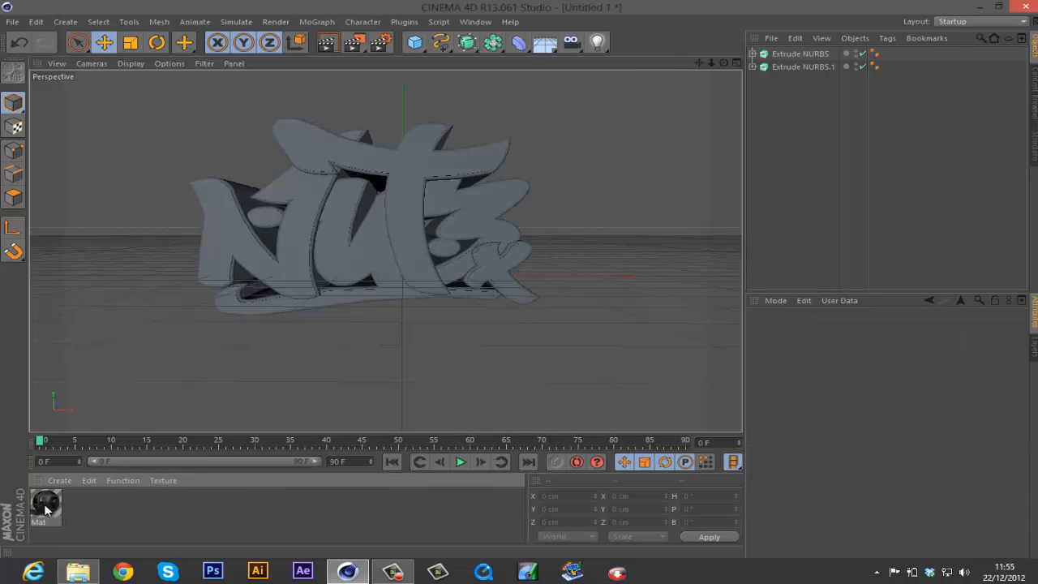
{"action": "mouse_move", "coordinate": [46, 502]}
{"action": "left_mouse_down"}
{"action": "mouse_move", "coordinate": [134, 511]}
{"action": "mouse_move", "coordinate": [524, 267]}
{"action": "mouse_move", "coordinate": [822, 215]}
{"action": "mouse_move", "coordinate": [806, 55]}
{"action": "left_mouse_up"}
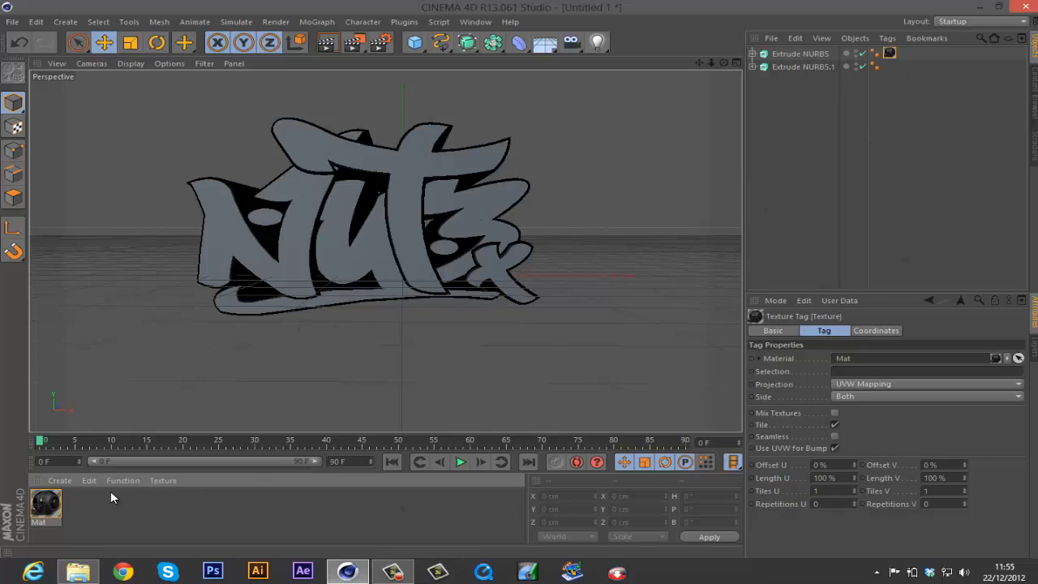
Create a second material and set its color to lime green, hue 74°, RGB 195, 255, 0
{"action": "double_click", "coordinate": [100, 513]}
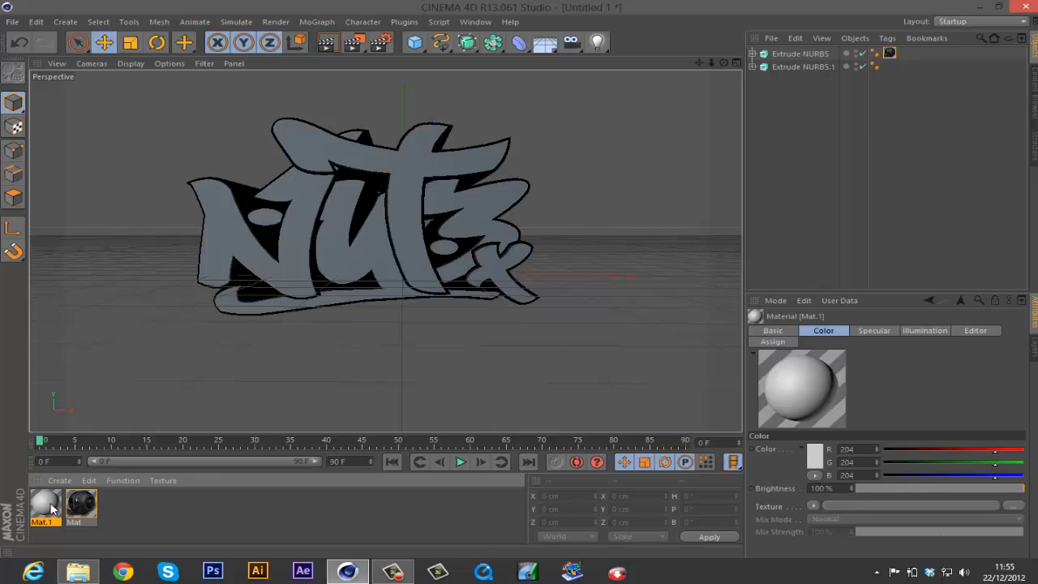
{"action": "double_click", "coordinate": [51, 509]}
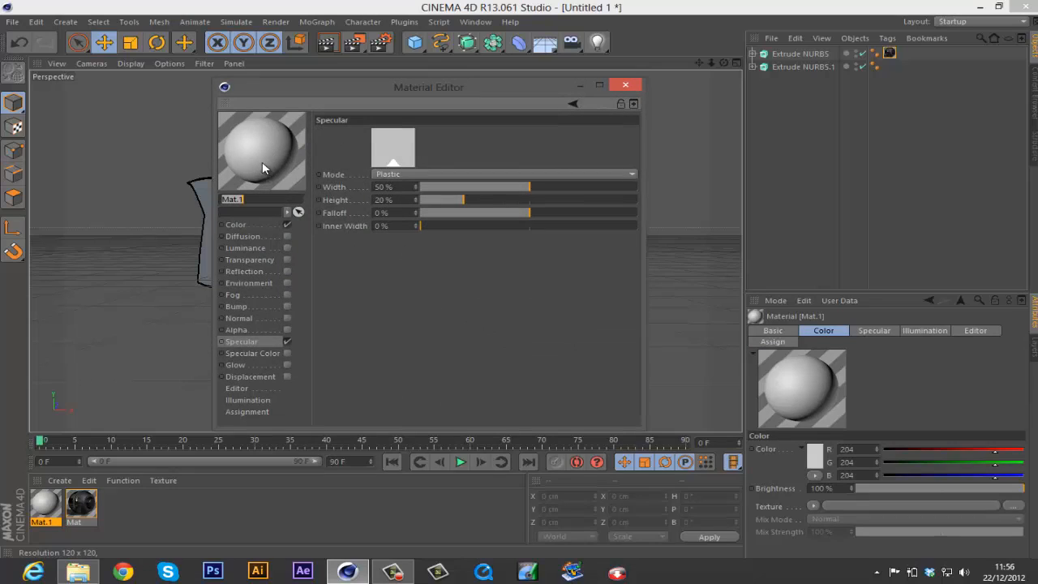
{"action": "left_click", "coordinate": [247, 225]}
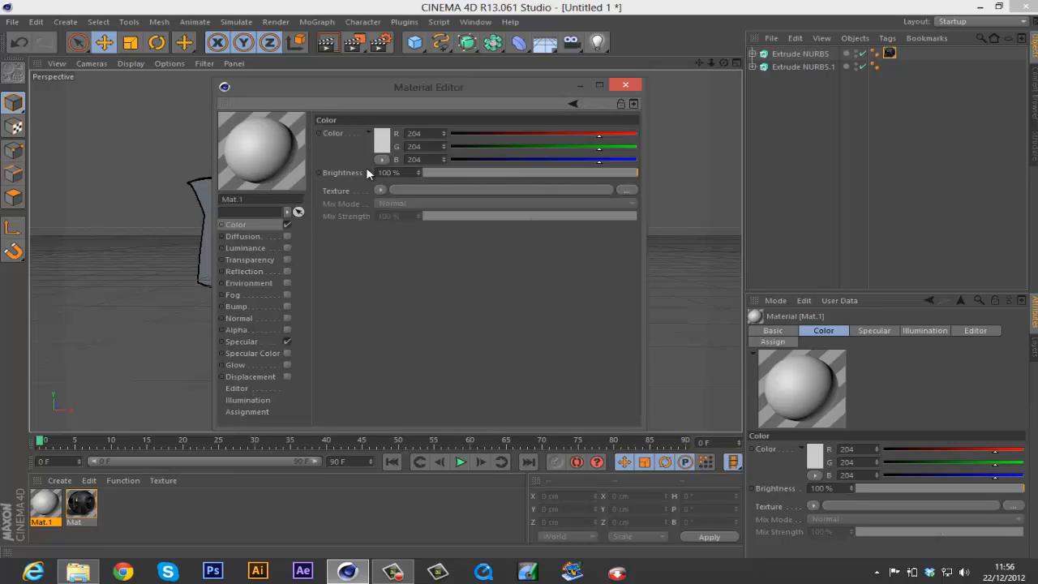
{"action": "left_click", "coordinate": [382, 140]}
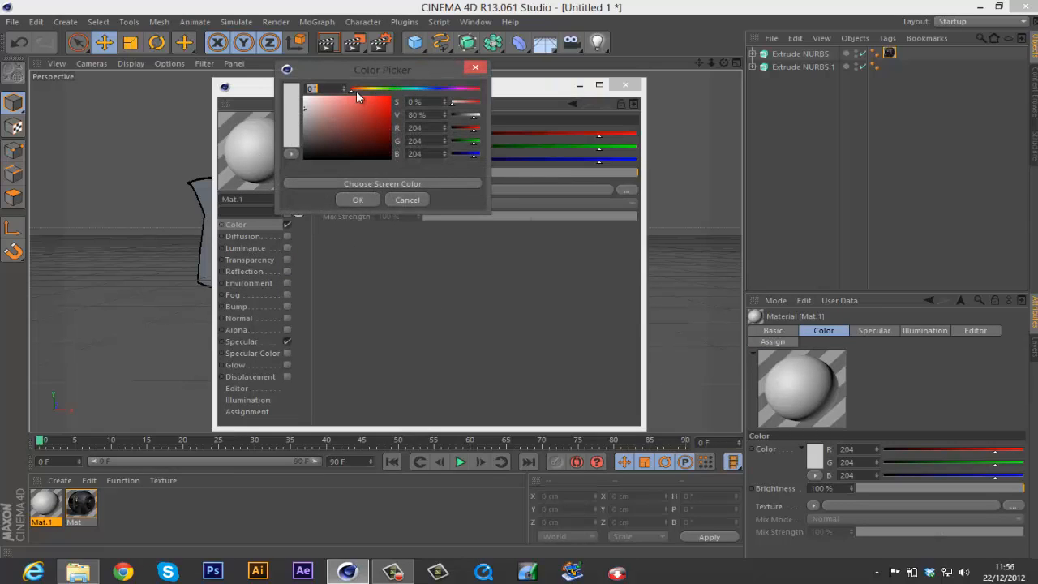
{"action": "mouse_move", "coordinate": [356, 90]}
{"action": "left_mouse_down"}
{"action": "mouse_move", "coordinate": [383, 93]}
{"action": "mouse_move", "coordinate": [375, 108]}
{"action": "mouse_move", "coordinate": [378, 93]}
{"action": "left_mouse_up"}
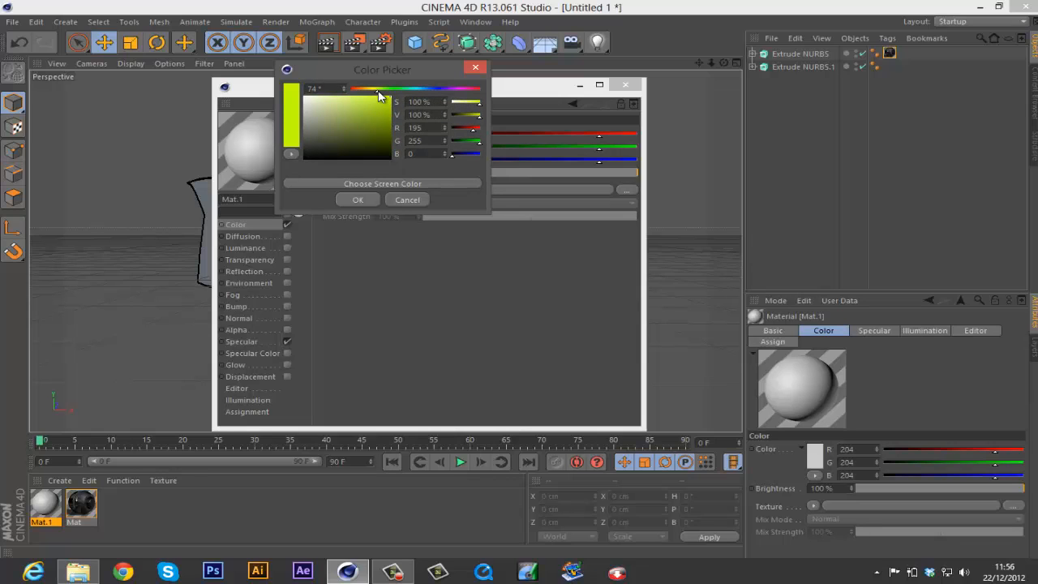
{"action": "left_click", "coordinate": [364, 202]}
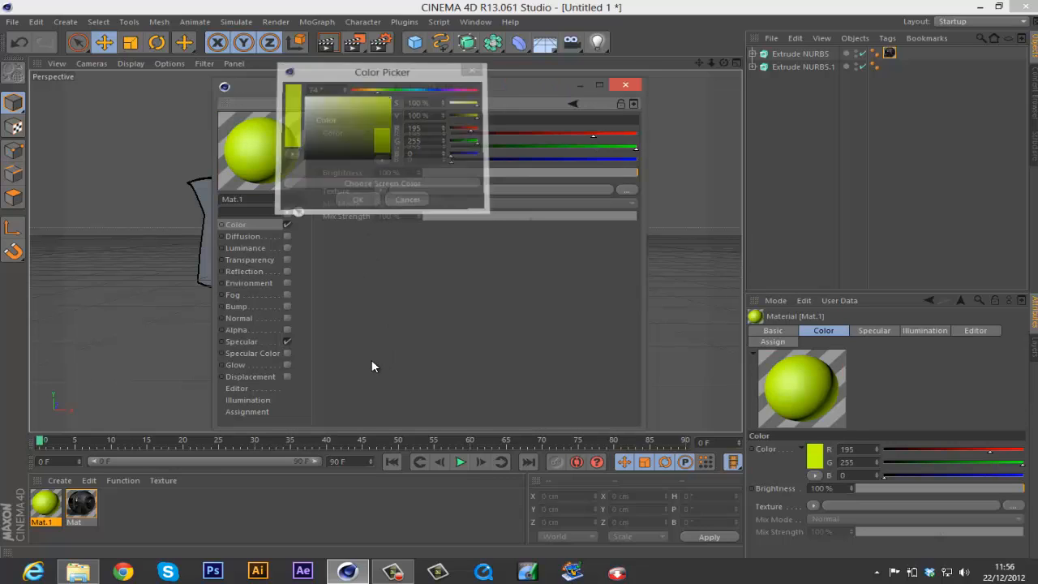
Enable reflection on the lime green material with a brightness of 20%, and check its specular settings
{"action": "left_click", "coordinate": [246, 272]}
{"action": "left_click", "coordinate": [287, 272]}
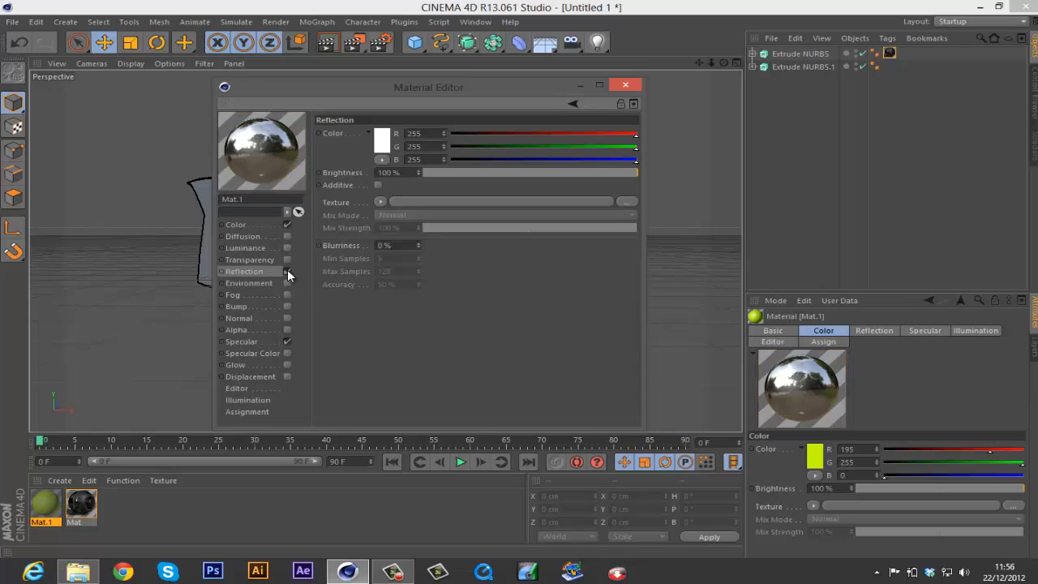
{"action": "left_click_drag", "start_coordinate": [638, 171], "coordinate": [467, 188]}
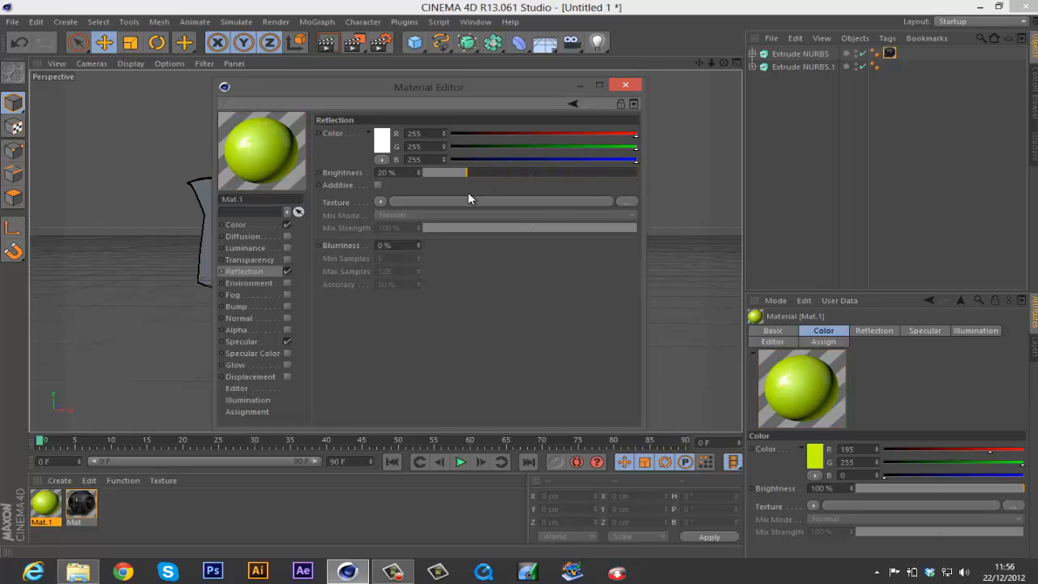
{"action": "left_click", "coordinate": [250, 342]}
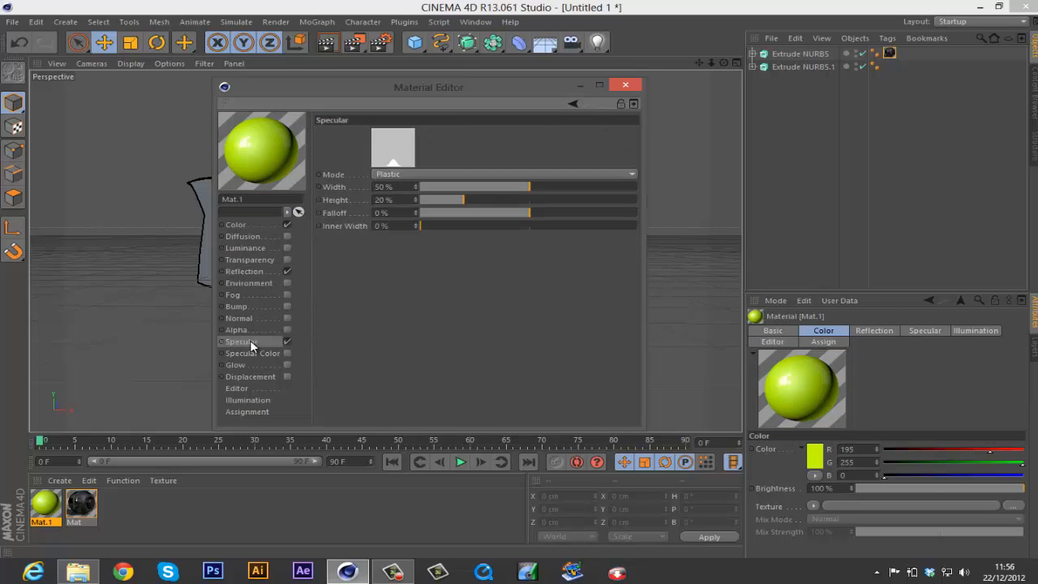
{"action": "left_click", "coordinate": [243, 225]}
Set the lime green material's preview to Object (Soft Shadow) and apply the material to Extrude NURBS.1
{"action": "right_click", "coordinate": [251, 158]}
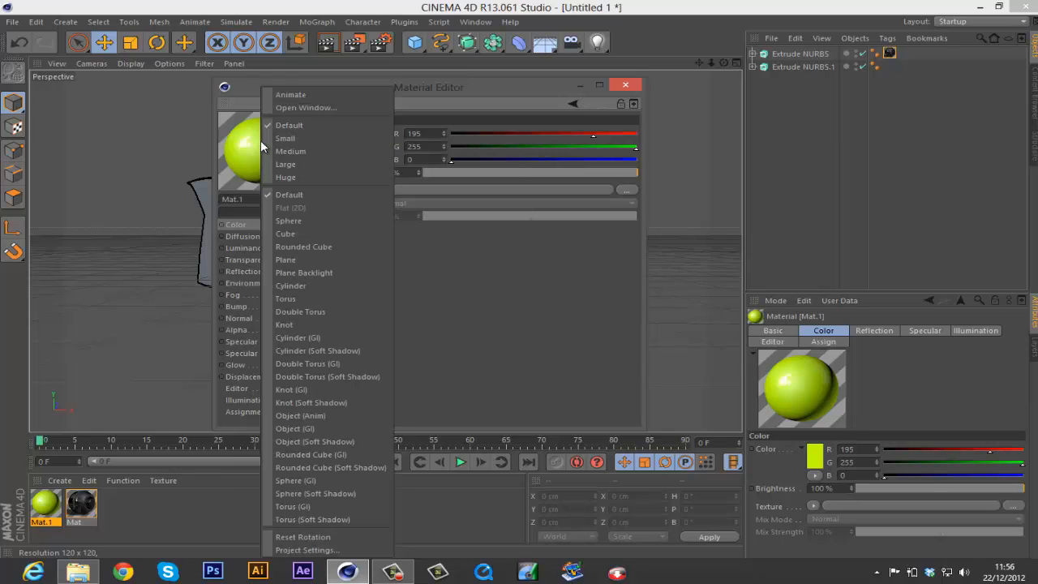
{"action": "left_click", "coordinate": [317, 442]}
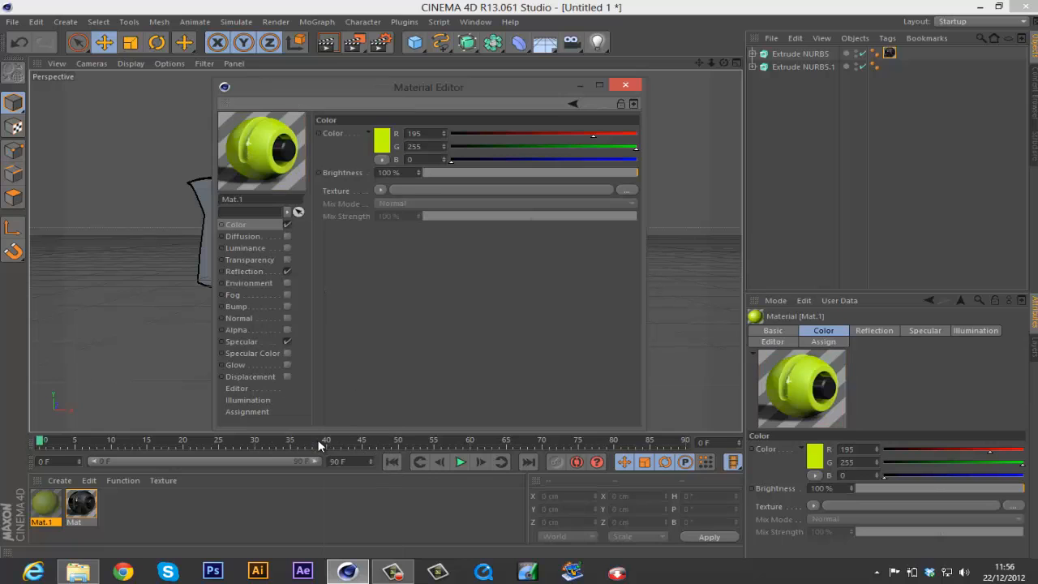
{"action": "left_click", "coordinate": [625, 86]}
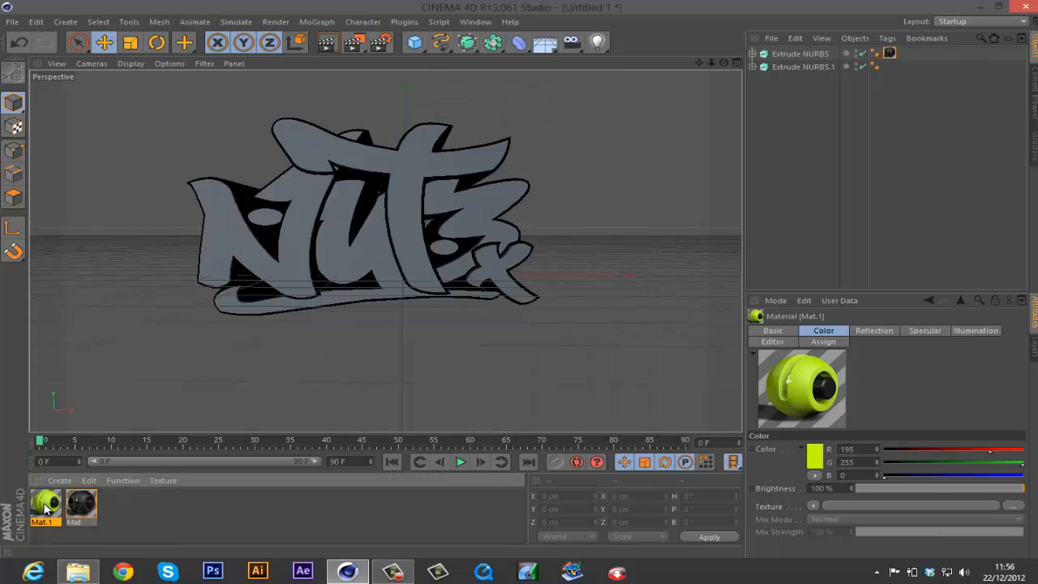
{"action": "left_click_drag", "start_coordinate": [46, 507], "coordinate": [799, 69]}
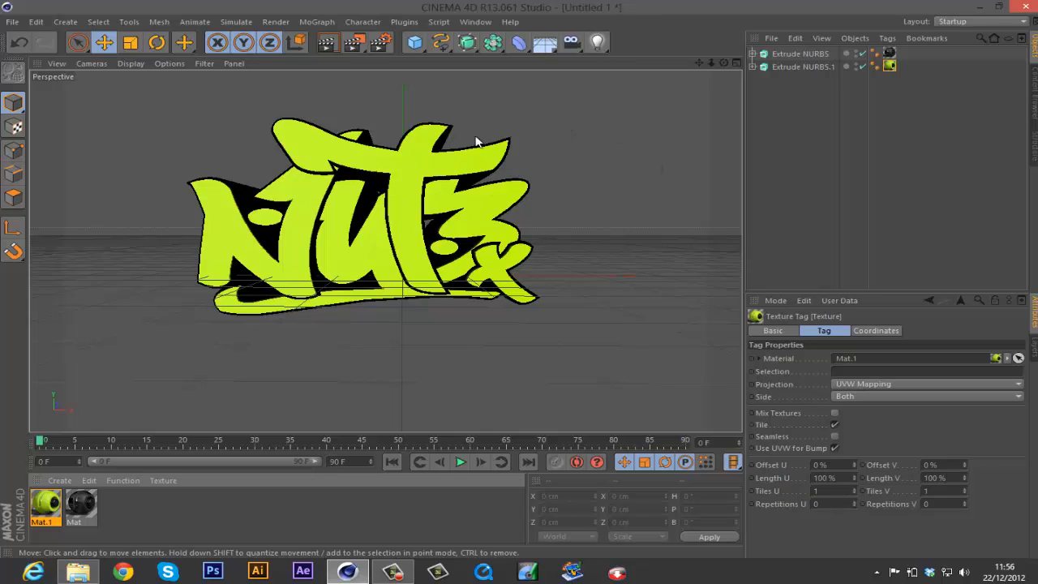
Add a standard light and position it above and in front of the text, at about Y 298 cm, Z -173 cm
{"action": "left_click", "coordinate": [598, 44]}
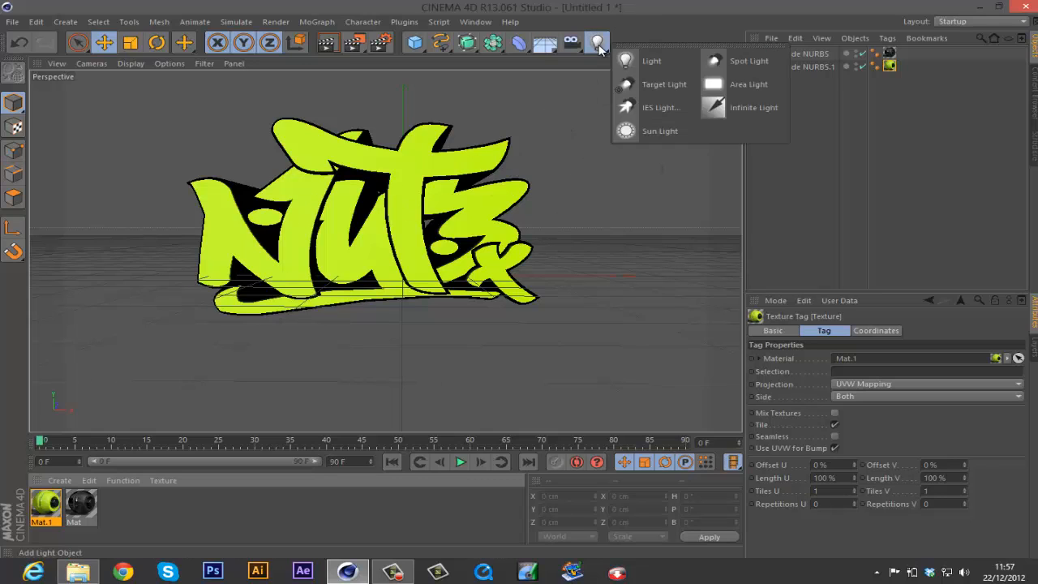
{"action": "left_click", "coordinate": [650, 62]}
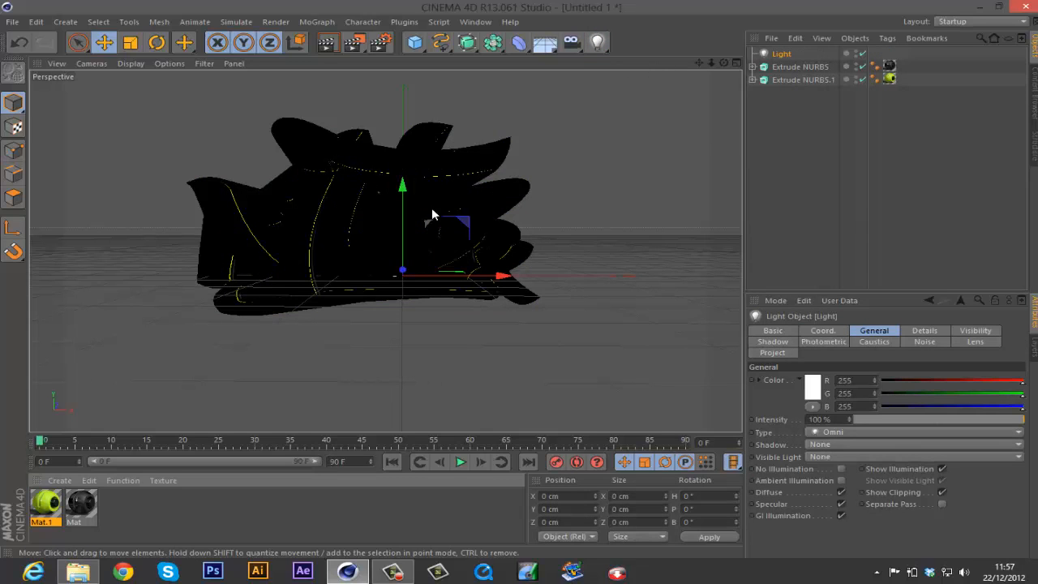
{"action": "left_click_drag", "start_coordinate": [400, 183], "coordinate": [524, 292]}
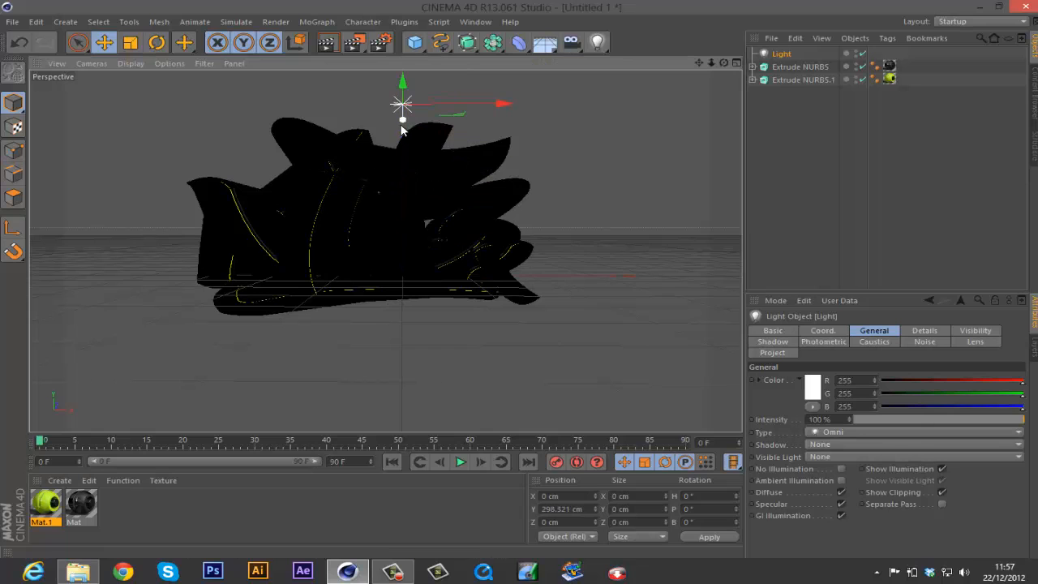
{"action": "left_click_drag", "start_coordinate": [402, 128], "coordinate": [399, 91]}
Raise the light higher above the text to about Y 541 cm and shift it back to about Z -126 cm
{"action": "scroll", "coordinate": [502, 210], "scroll_direction": "down", "scroll_amount": 2}
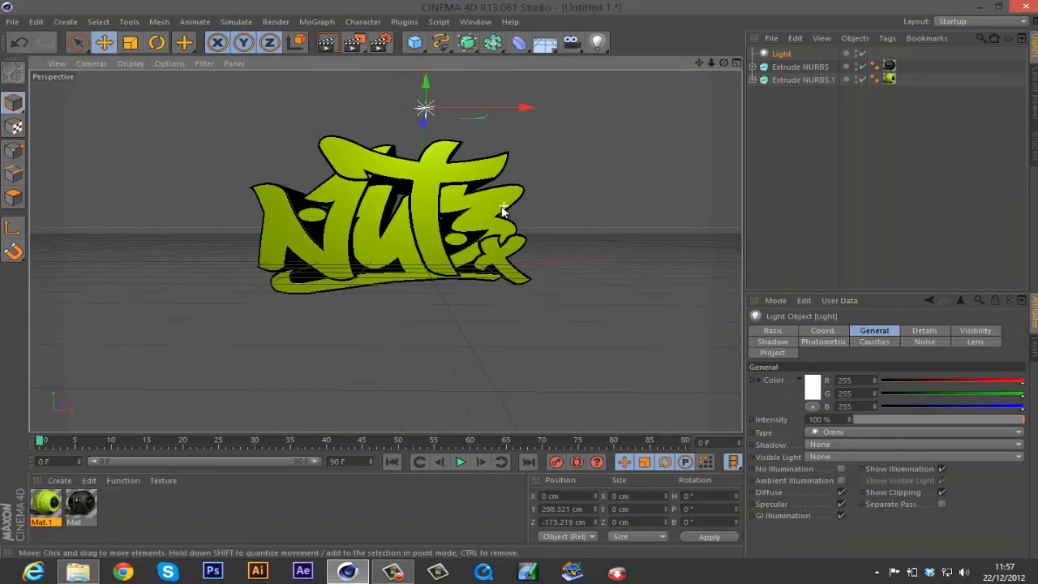
{"action": "scroll", "coordinate": [502, 211], "scroll_direction": "down", "scroll_amount": 3}
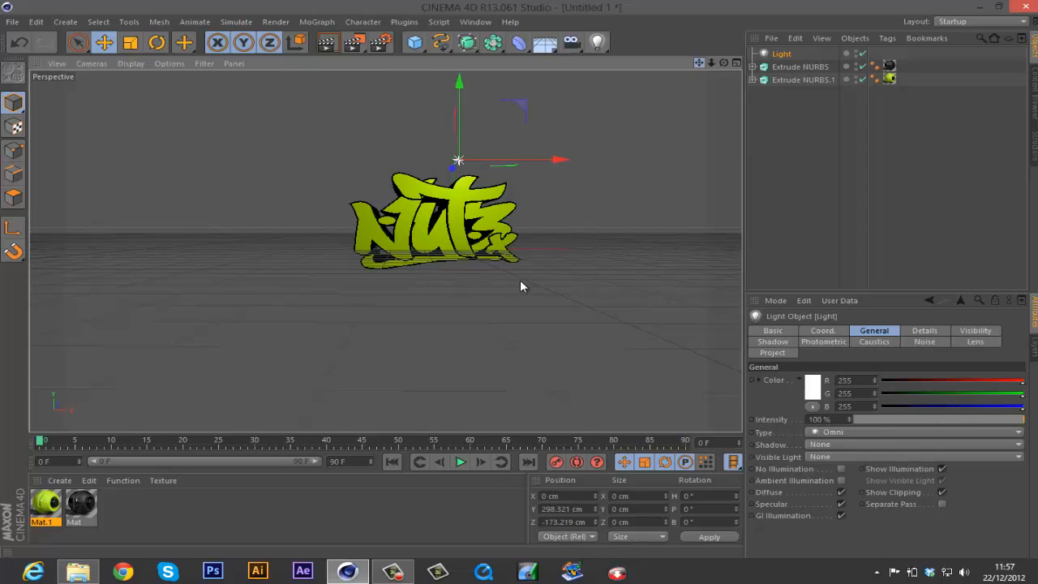
{"action": "left_click_drag", "start_coordinate": [519, 280], "coordinate": [522, 278]}
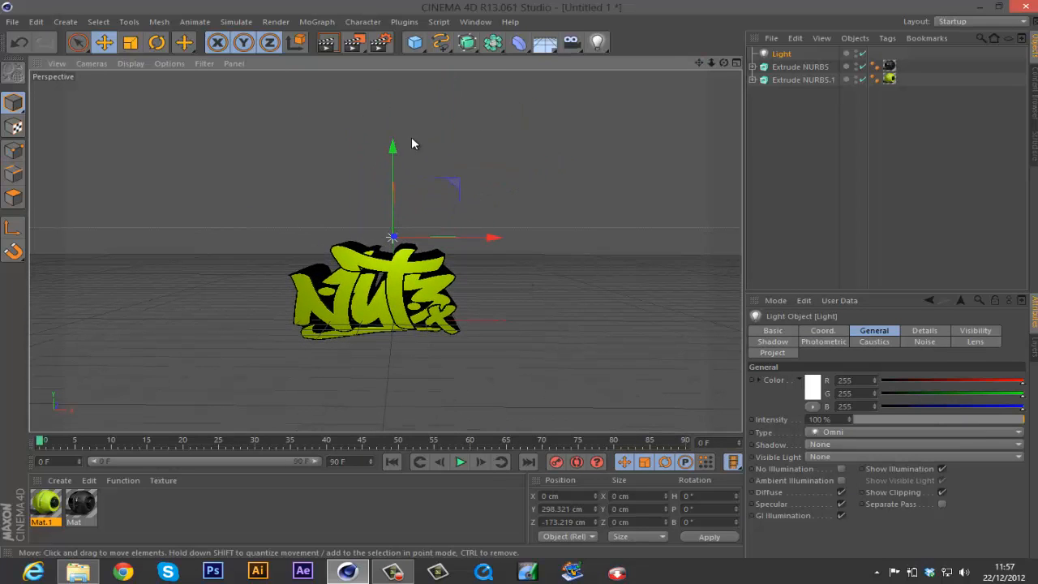
{"action": "left_click_drag", "start_coordinate": [392, 146], "coordinate": [389, 179]}
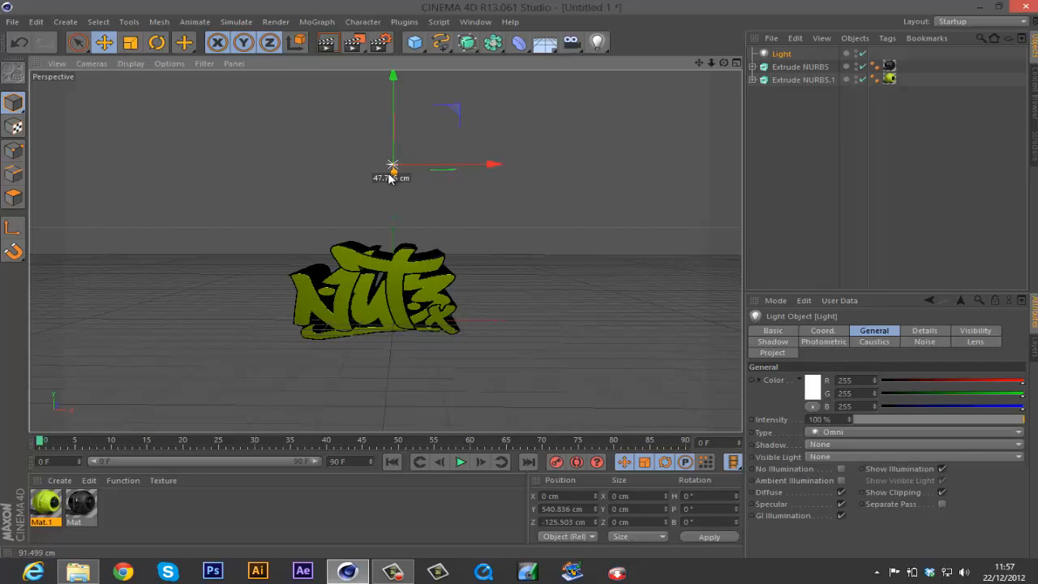
Frame the graffiti text closely in the perspective view and render the active view
{"action": "scroll", "coordinate": [362, 304], "scroll_direction": "up", "scroll_amount": 5}
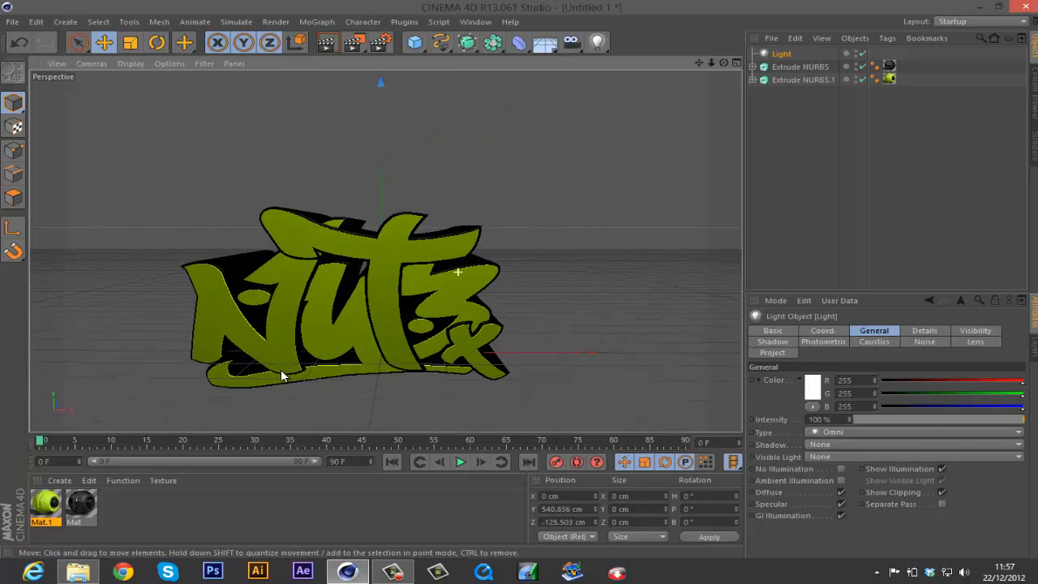
{"action": "scroll", "coordinate": [292, 365], "scroll_direction": "up", "scroll_amount": 3}
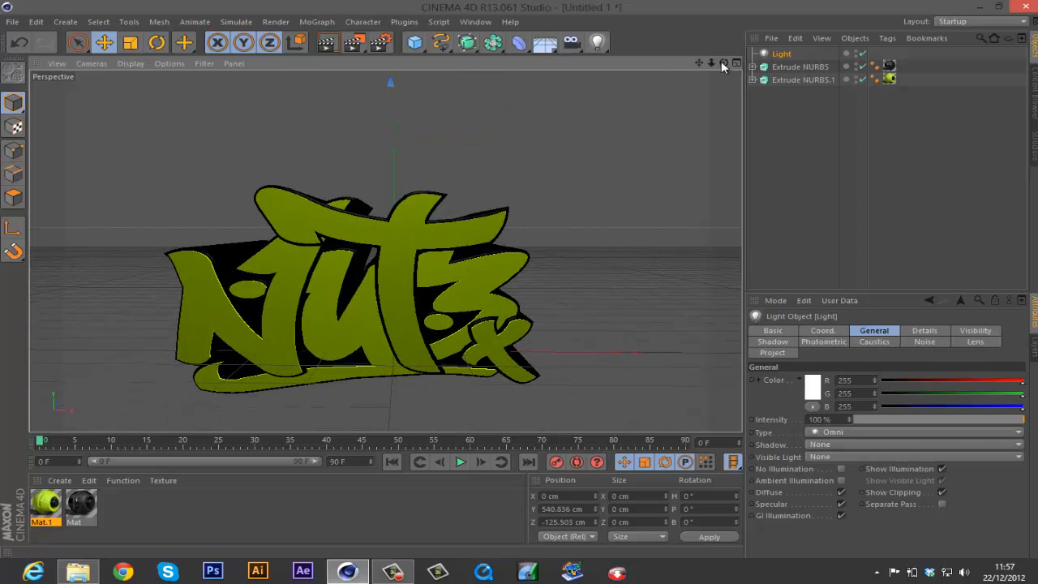
{"action": "left_click_drag", "start_coordinate": [699, 61], "coordinate": [522, 278]}
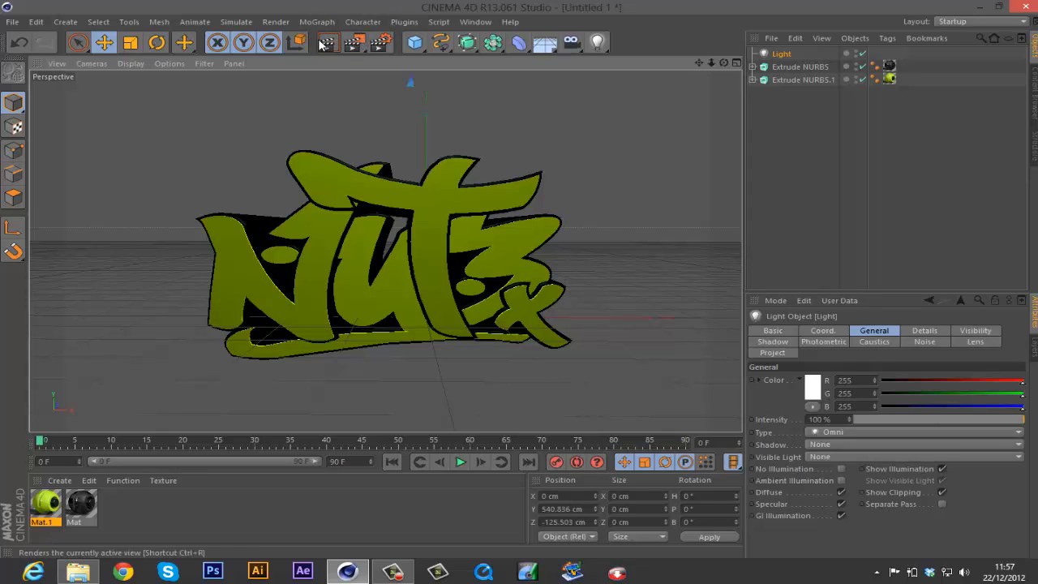
{"action": "left_click", "coordinate": [272, 25]}
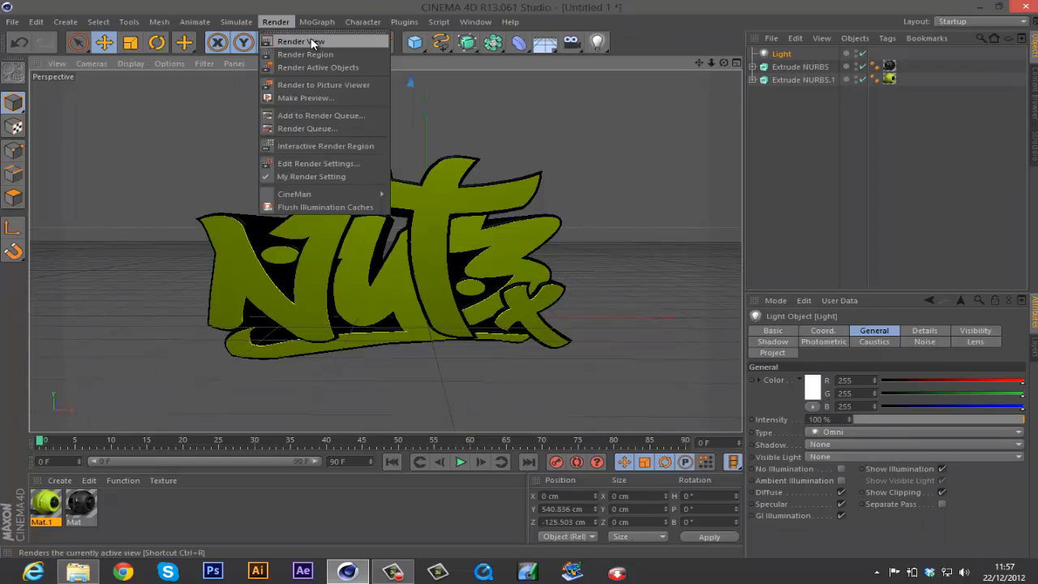
{"action": "left_click", "coordinate": [302, 42]}
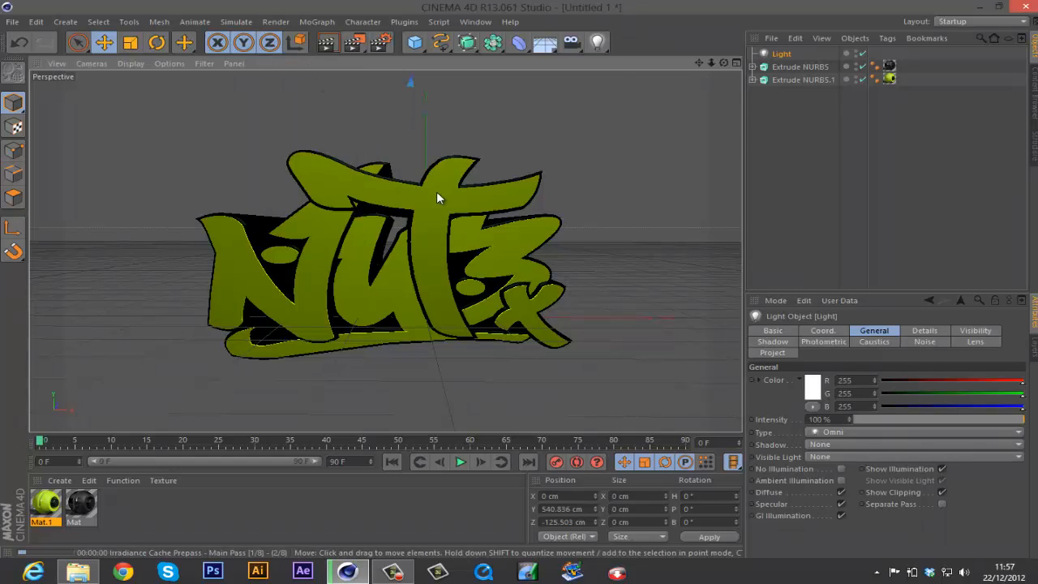